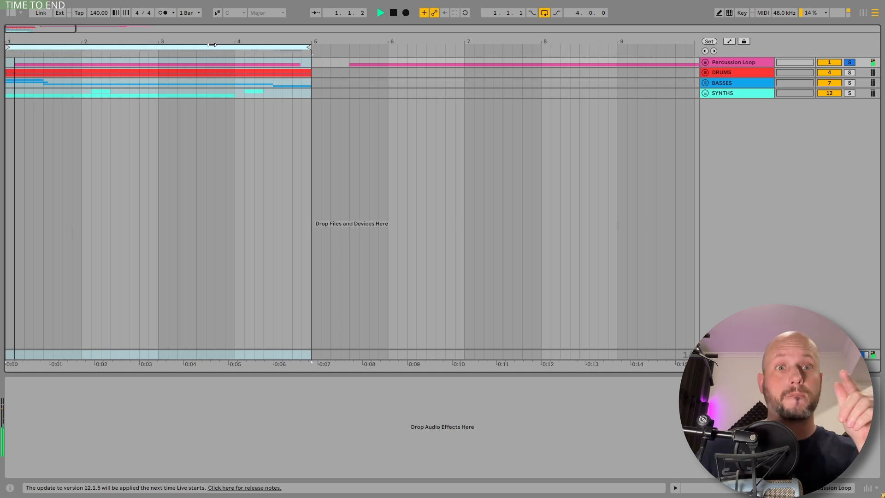
Play the soloed Audio 2 clip on Serum Resample FX with its audio effects bypassed, and stop playback
key("space")
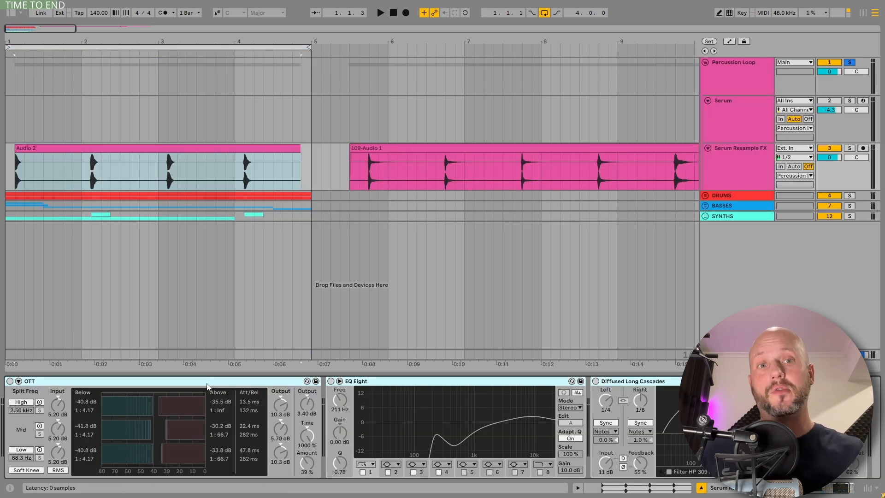
key("space")
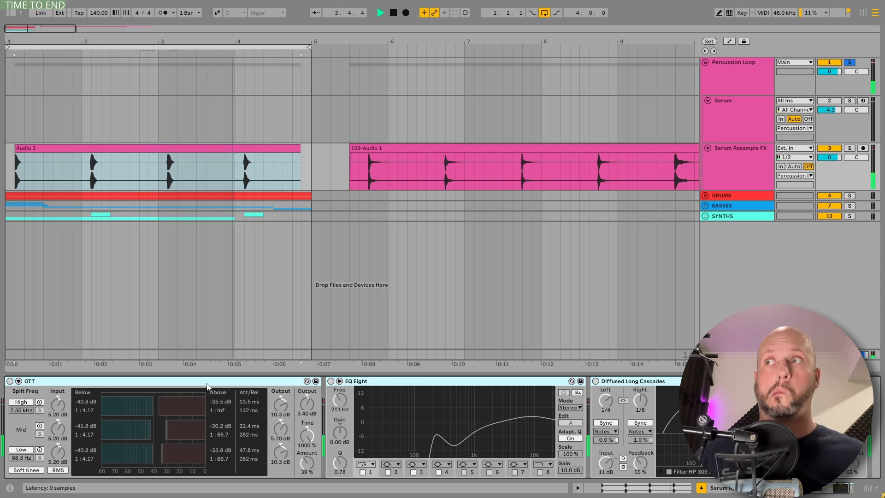
key("space")
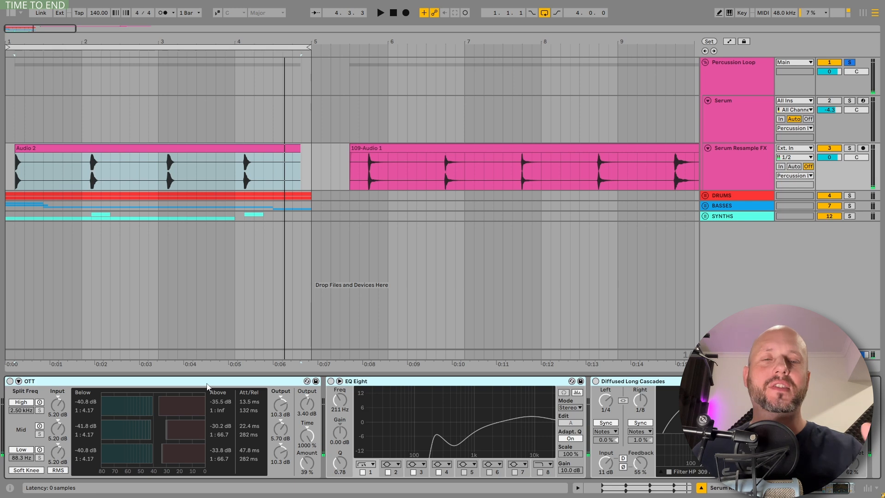
Reset the Audio 2 clip's pitch to 0 semitones and audition the unshifted sound
key("shift+Tab")
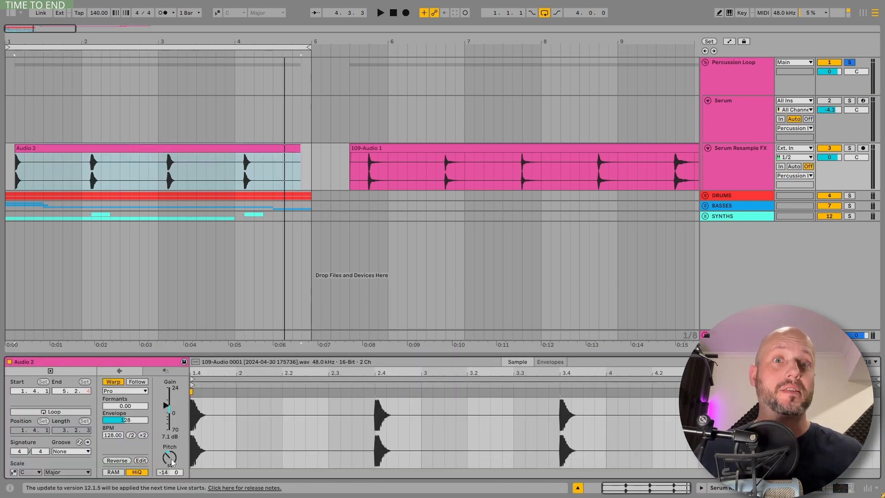
left_click_drag(172, 463, 172, 442)
key("Delete")
key("space")
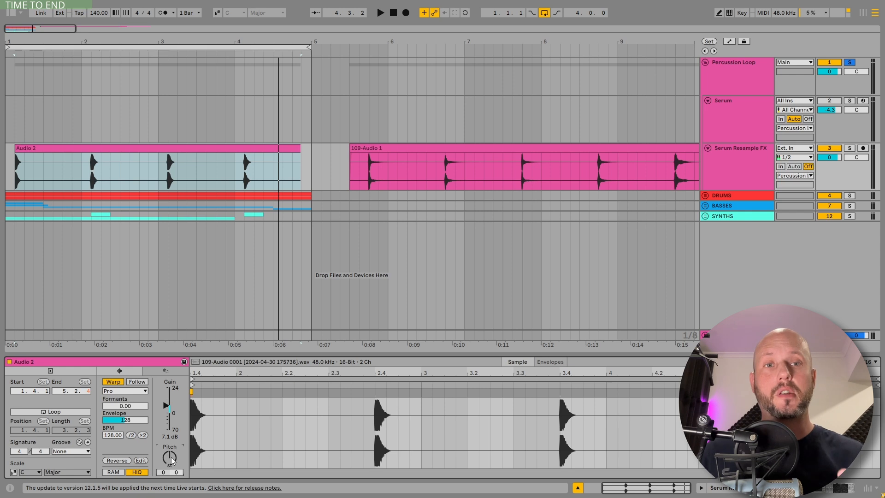
Enable OTT on the Serum Resample FX track, comparing the loop with it off and on during playback
left_click(747, 151)
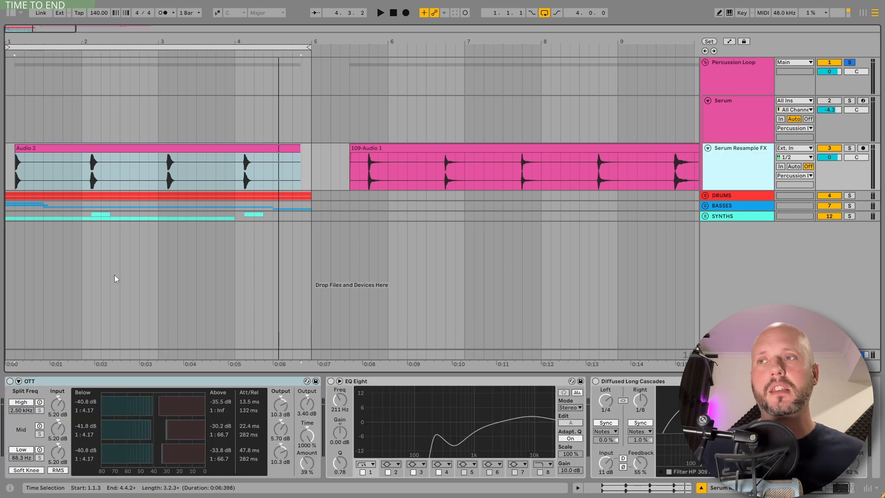
left_click(10, 382)
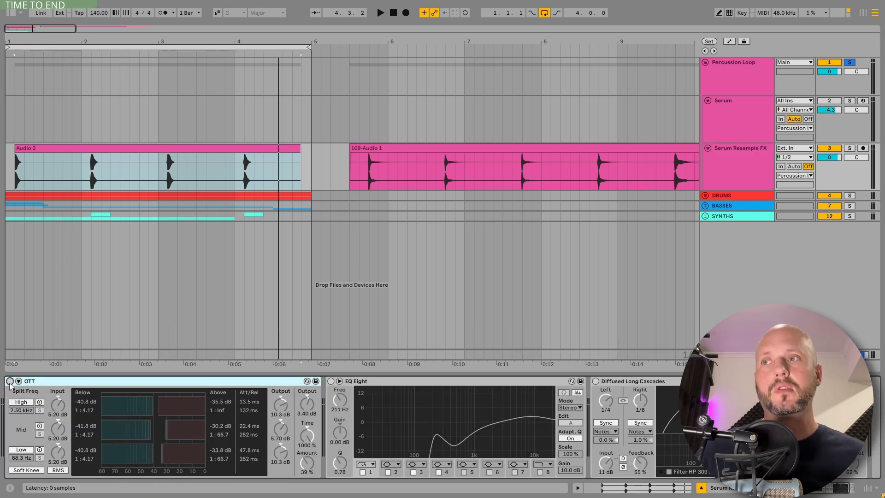
key("space")
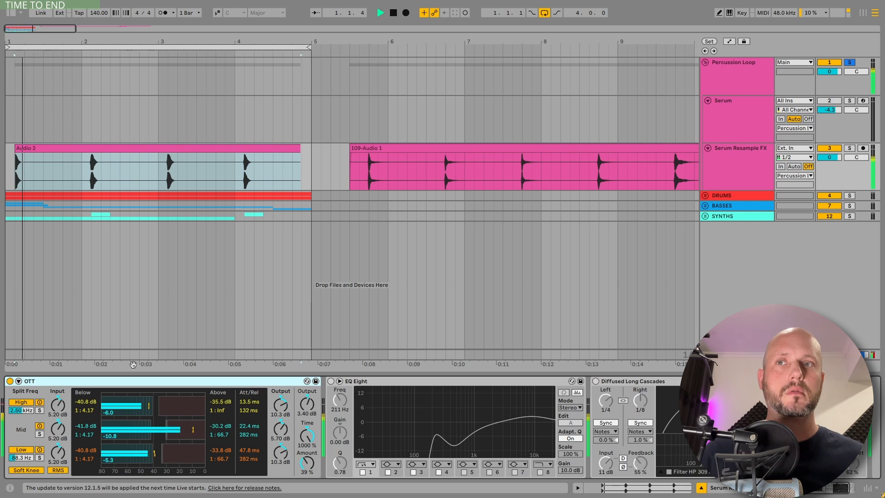
left_click(10, 381)
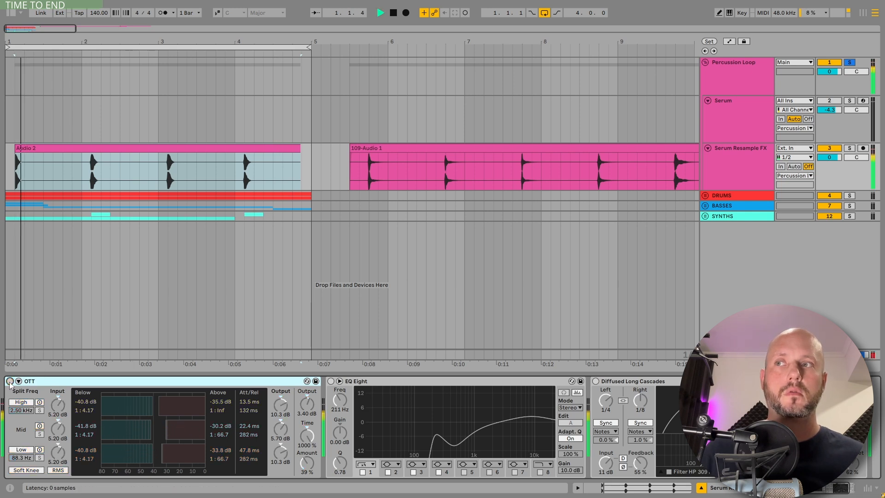
left_click(9, 381)
Enable EQ Eight on the Serum Resample FX track, toggling its bypass to compare the sound
left_click(330, 381)
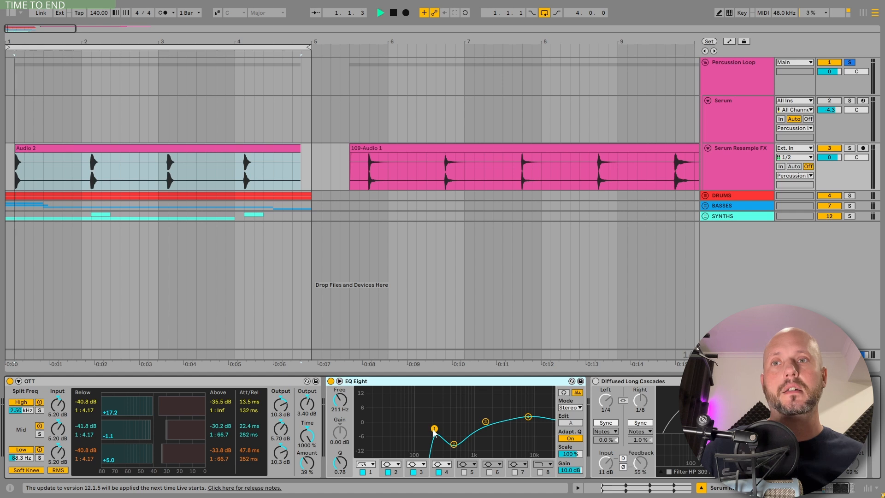
key("space")
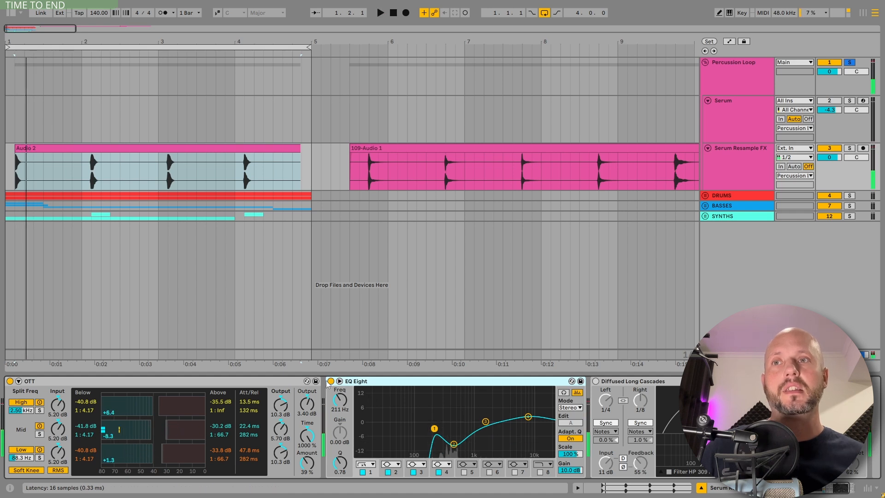
left_click(331, 381)
left_click(331, 381)
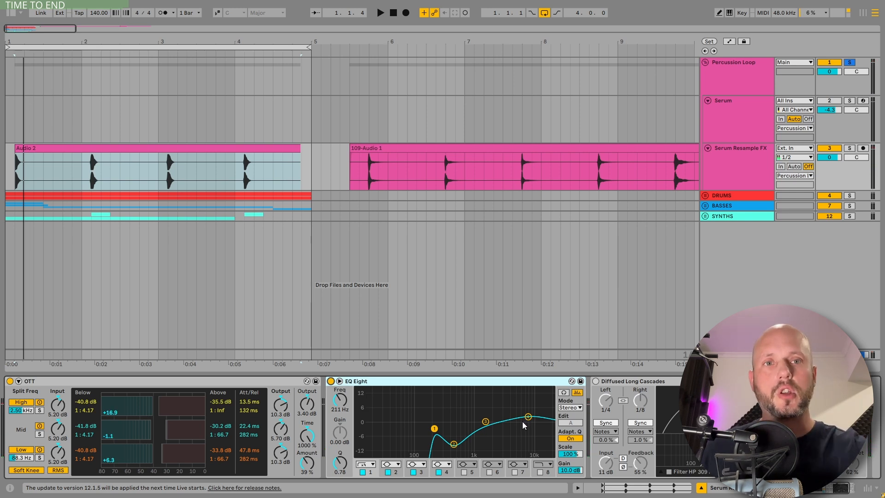
Review EQ Eight's bands 2 and 1 during playback and set band 1's Q to 1.15
left_click(454, 445)
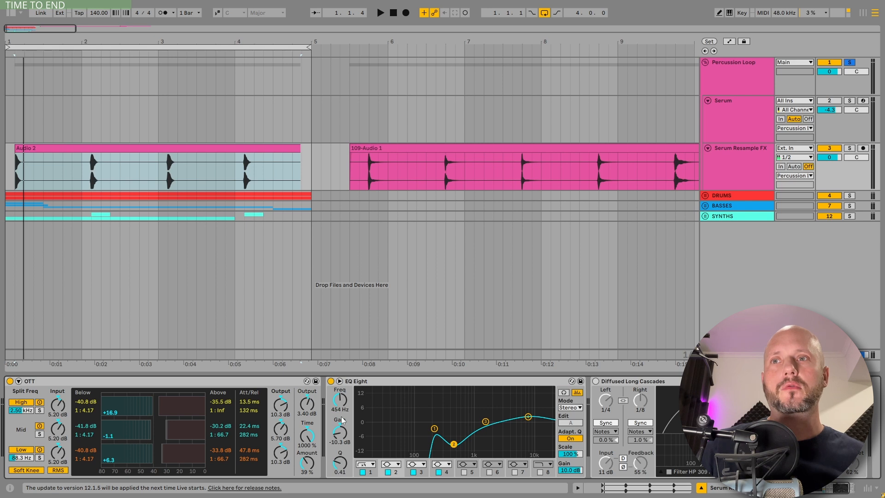
key("space")
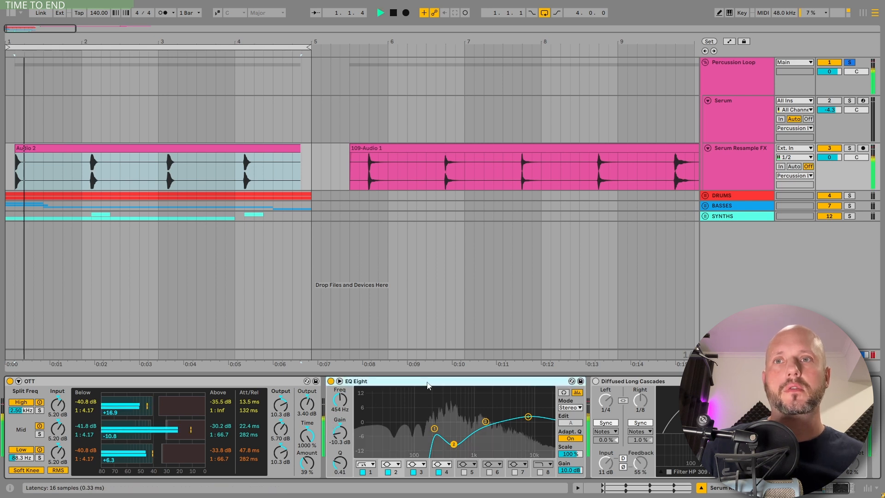
left_click(434, 429)
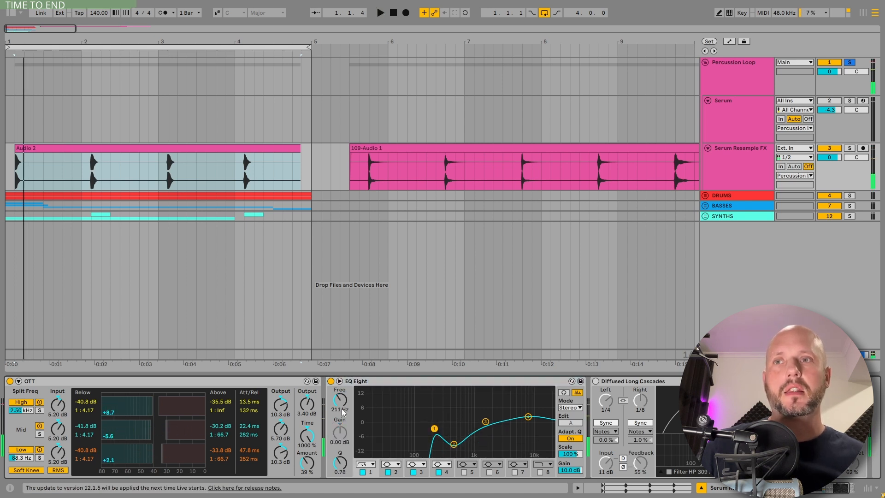
mouse_move(434, 429)
left_mouse_down()
mouse_move(434, 400)
mouse_move(435, 423)
left_mouse_up()
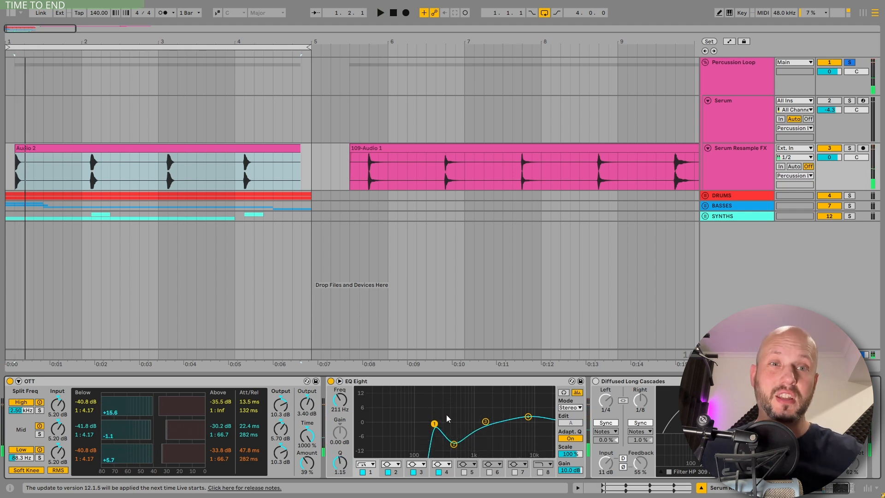
key("space")
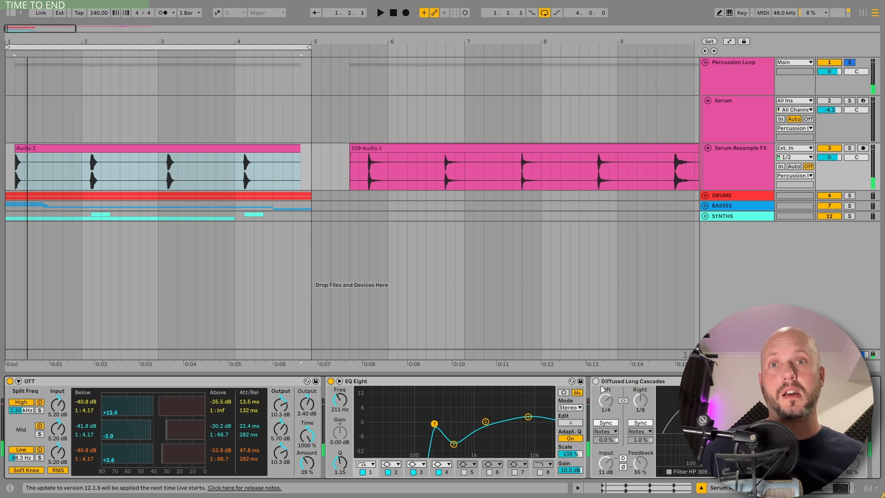
Collapse EQ Eight, enable the Diffused Long Cascades echo and audition the soloed percussion loop
double_click(381, 382)
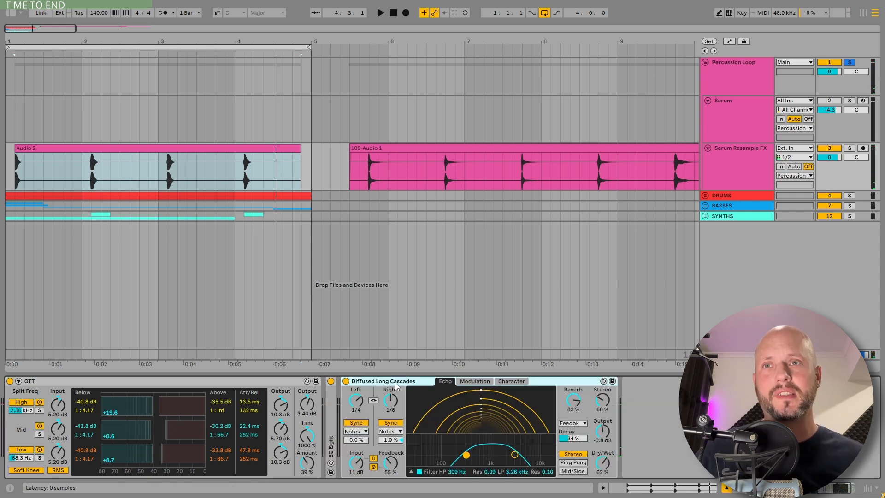
key("space")
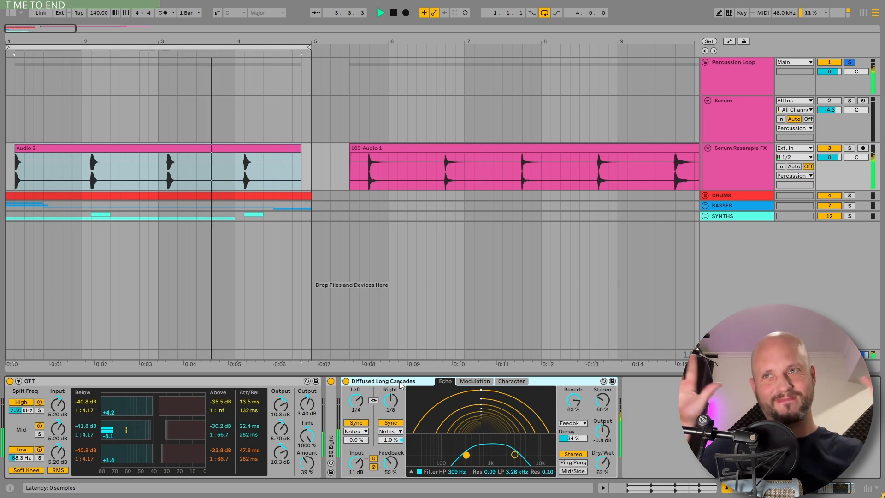
key("space")
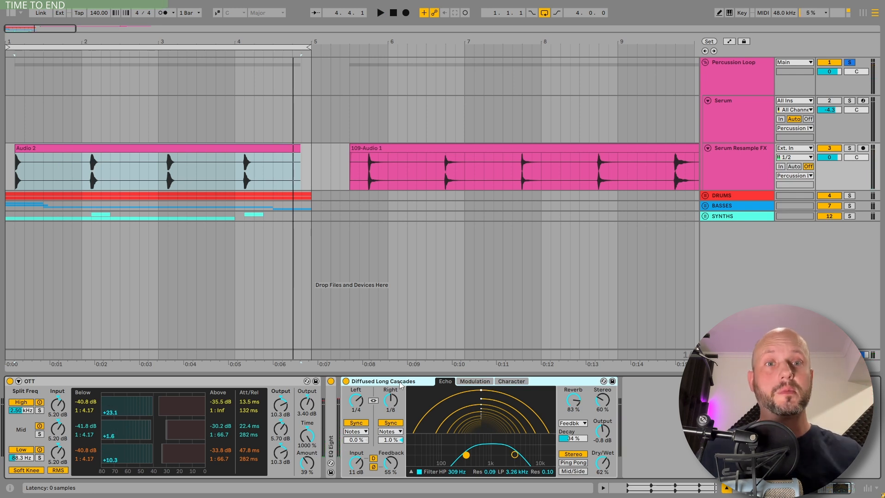
Unsolo the Percussion Loop group and play the full mix over the four-bar loop region
key("space")
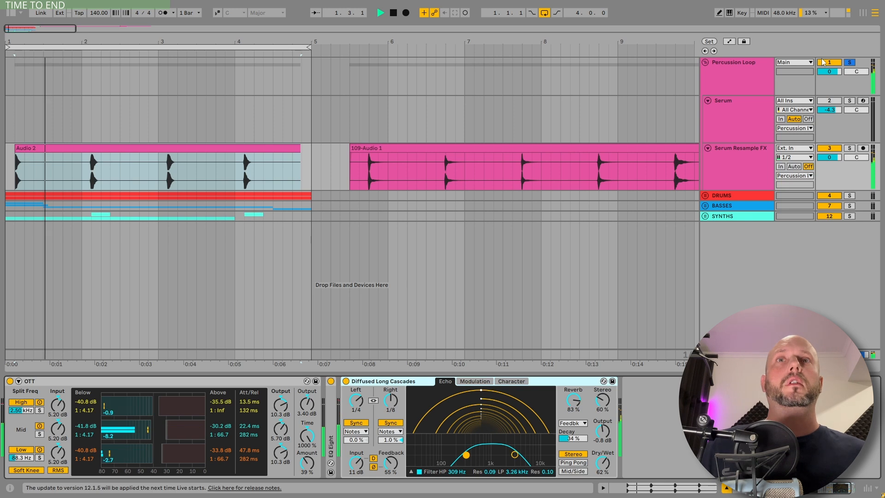
left_click(846, 65)
left_click(255, 47)
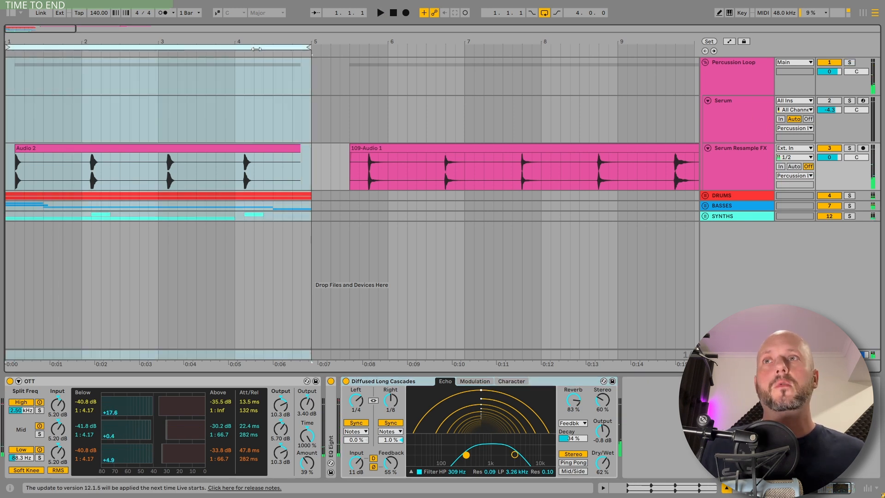
key("space")
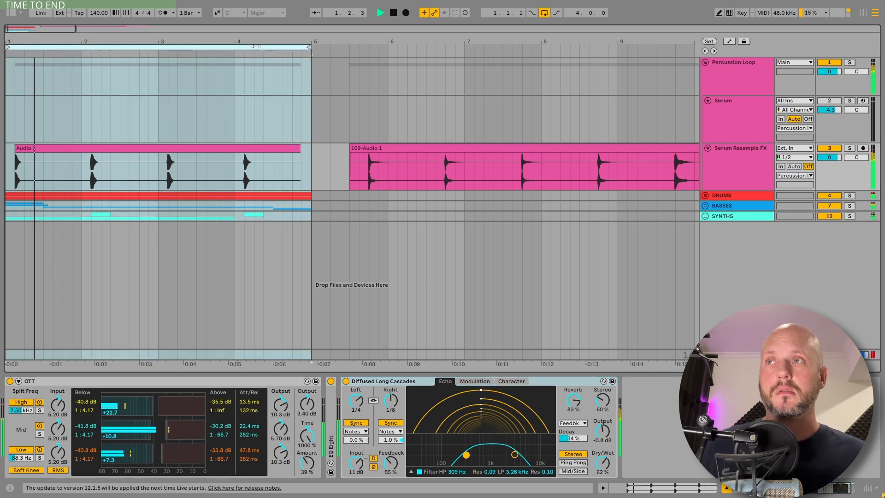
Examine the Audio 2 clip's pitch setting and play the clip within the full mix
left_click(200, 148)
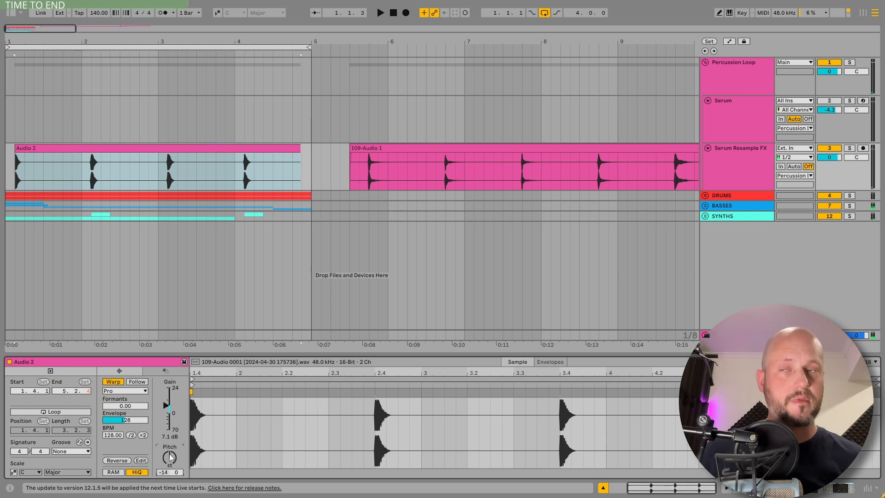
key("space")
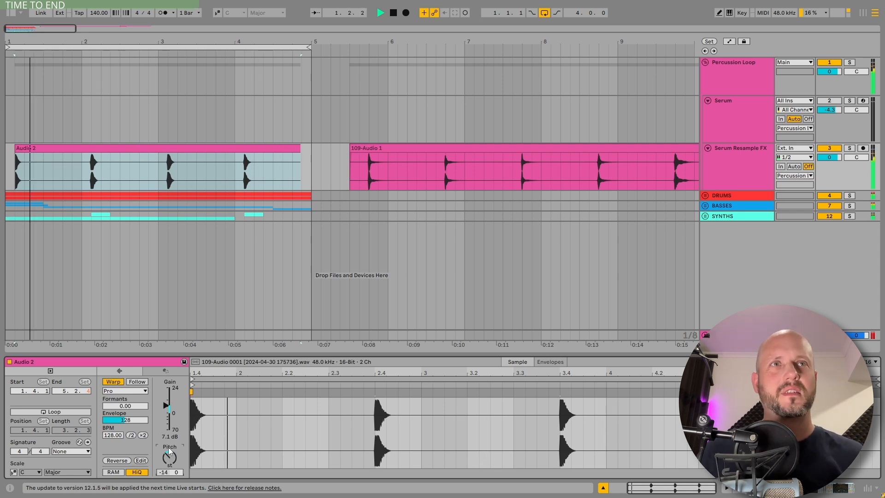
key("space")
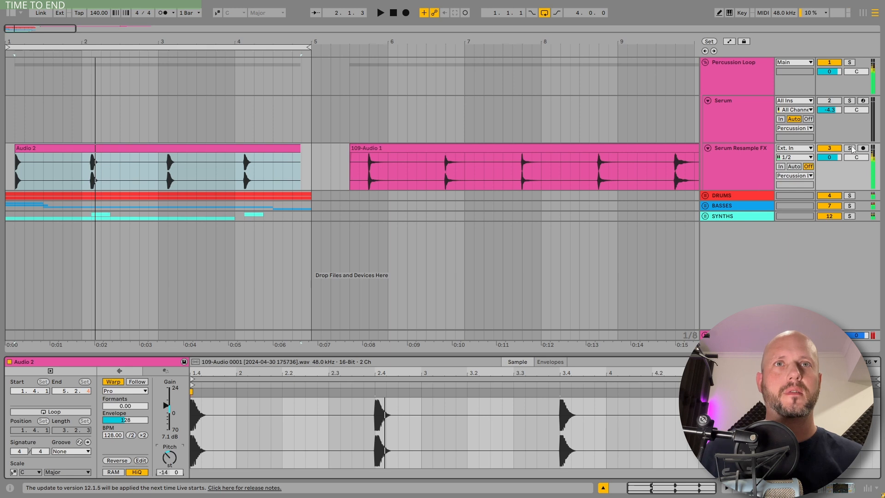
Solo the Serum Resample FX and Serum tracks, and play the Serum MIDI clip starting at bar 15
left_click(849, 148)
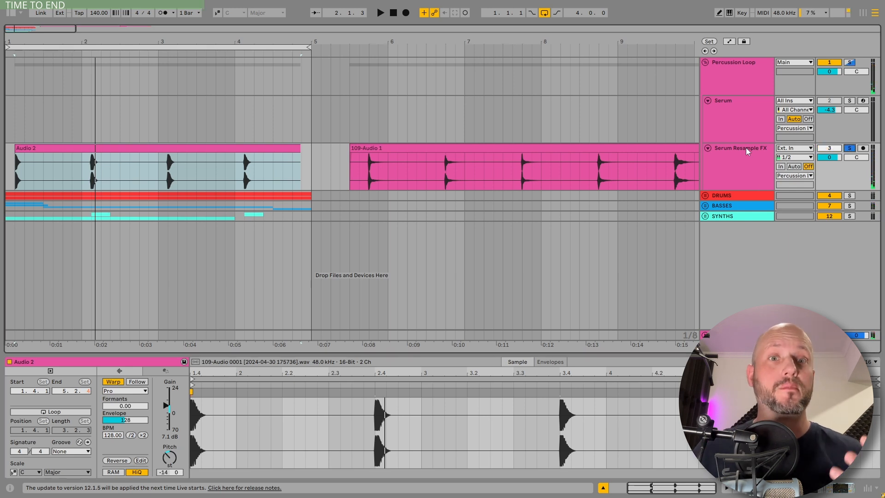
left_click_drag(182, 42, 182, 33)
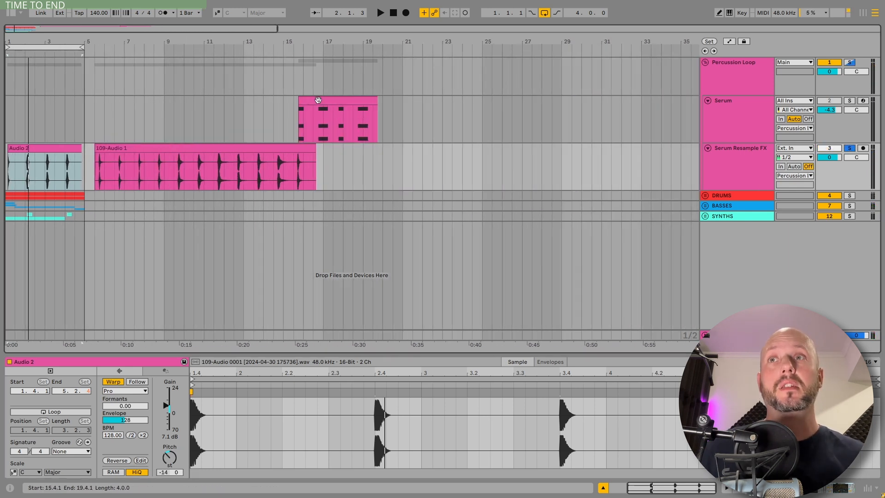
left_click(304, 117)
key("shift+Tab")
left_click(849, 101)
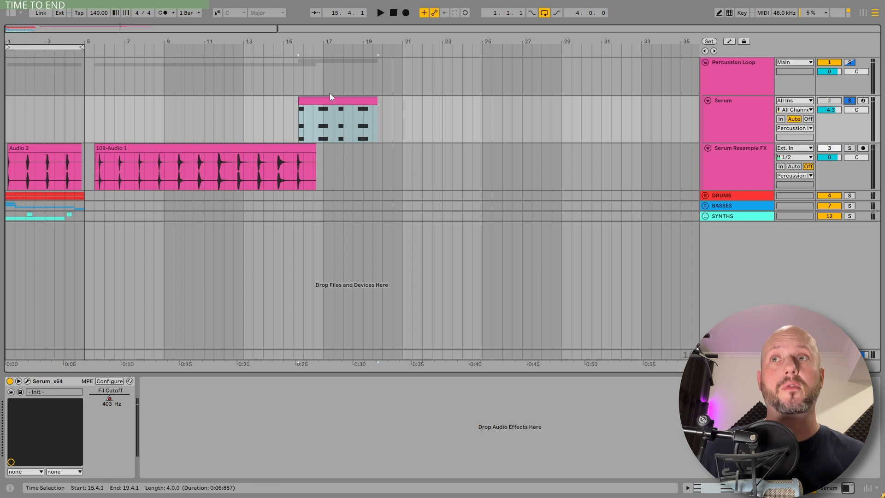
left_click(328, 98)
key("space")
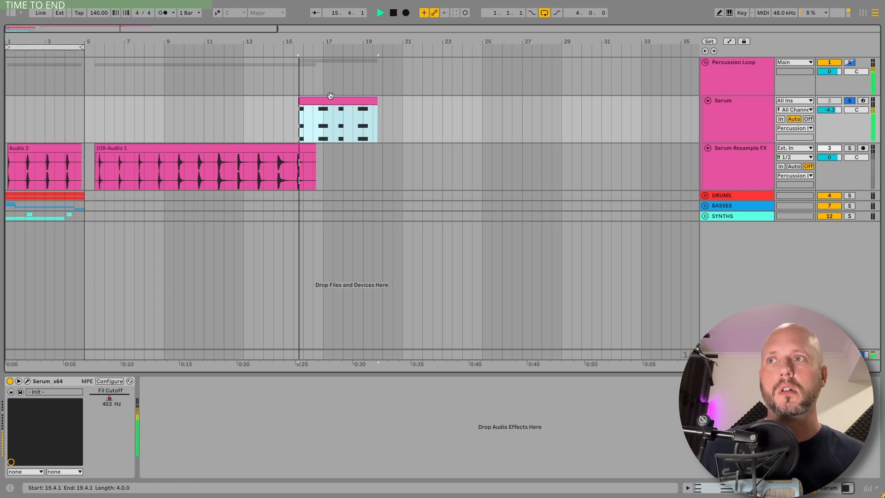
Open the Serum instrument and examine its oscillators, distortion, Envelope 2 and modulation matrix, and audition the patch
left_click(27, 381)
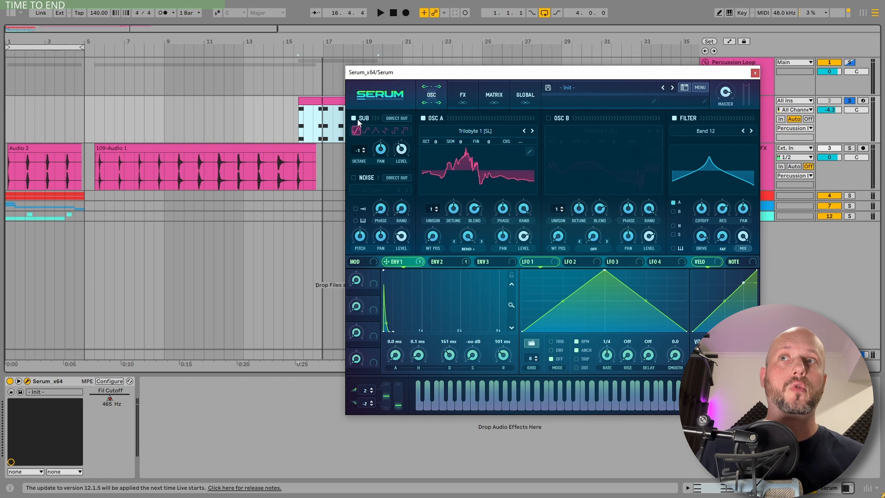
left_click(450, 92)
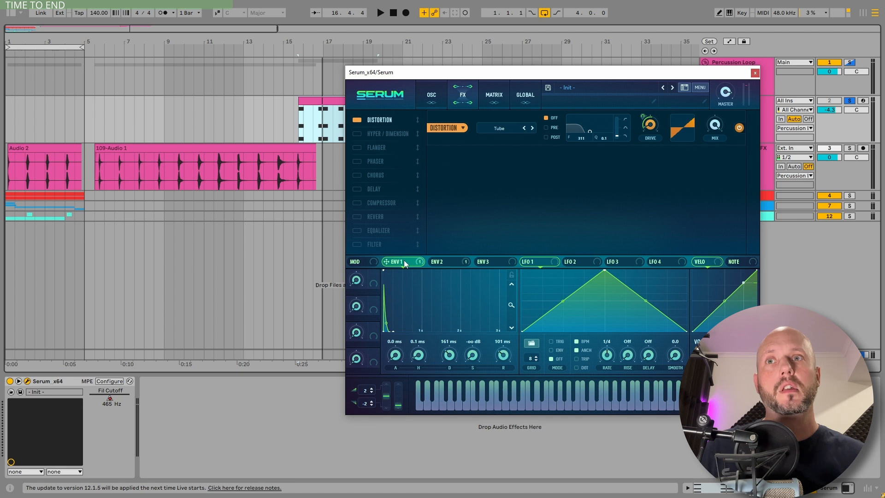
left_click(443, 262)
left_click(493, 94)
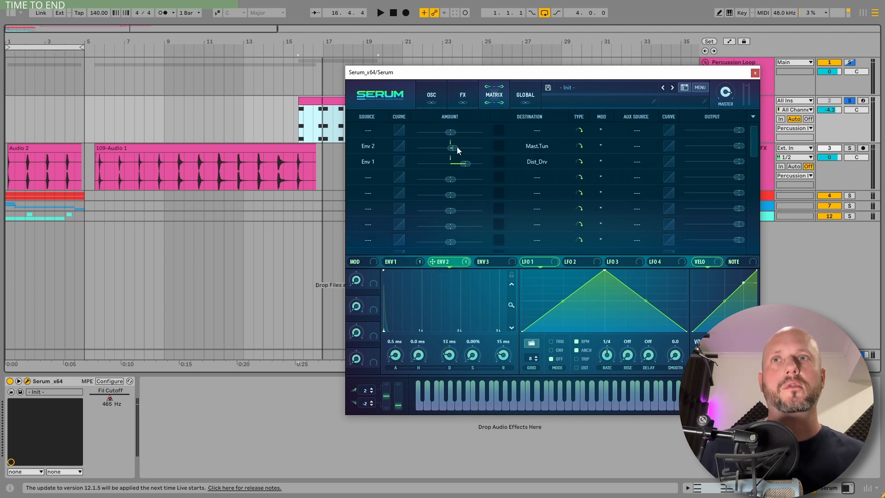
left_click(433, 94)
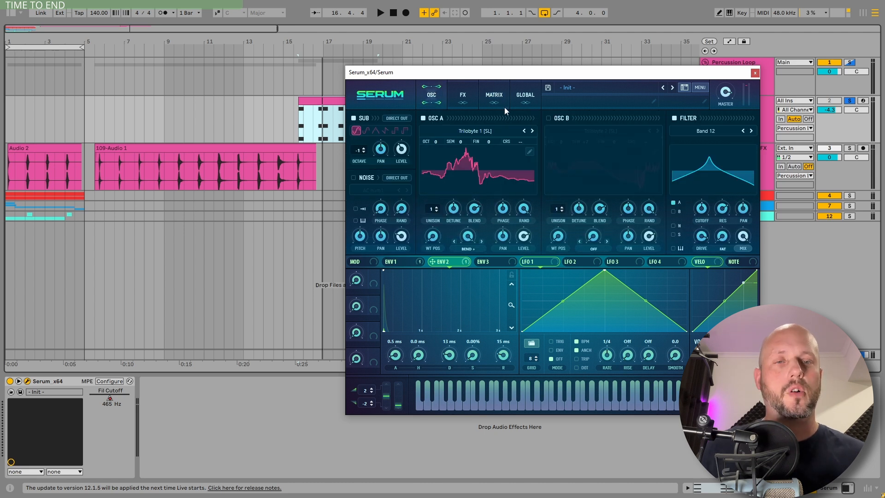
key("space")
key("space")
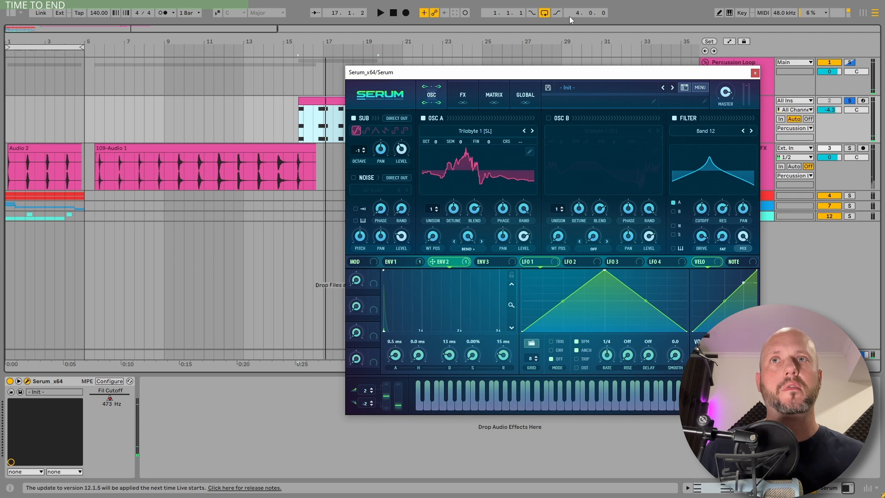
Close the Serum instrument window and select the Audio 2 clip on the Serum Resample FX track
left_click(755, 72)
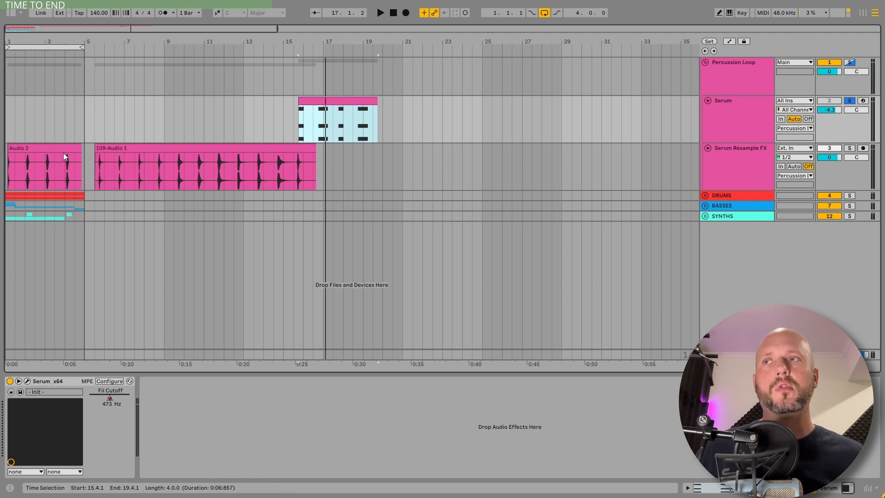
left_click(49, 154)
left_click(110, 392)
left_click(127, 407)
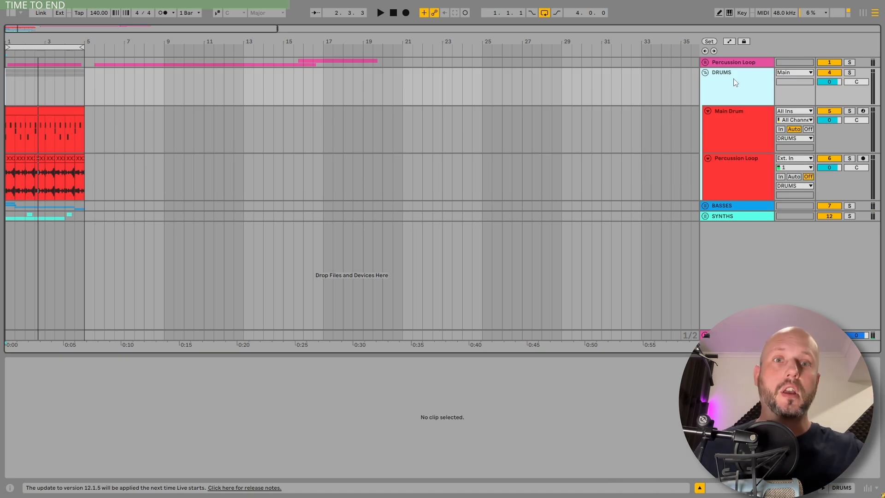
Solo the DRUMS group, play it over the four-bar loop region, and select the Main Drum track
left_click(849, 73)
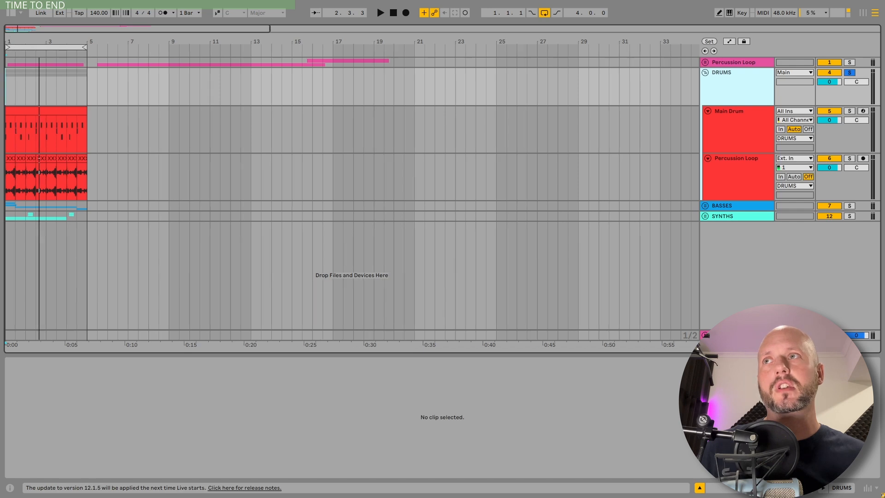
key("plus")
left_click(26, 45)
key("space")
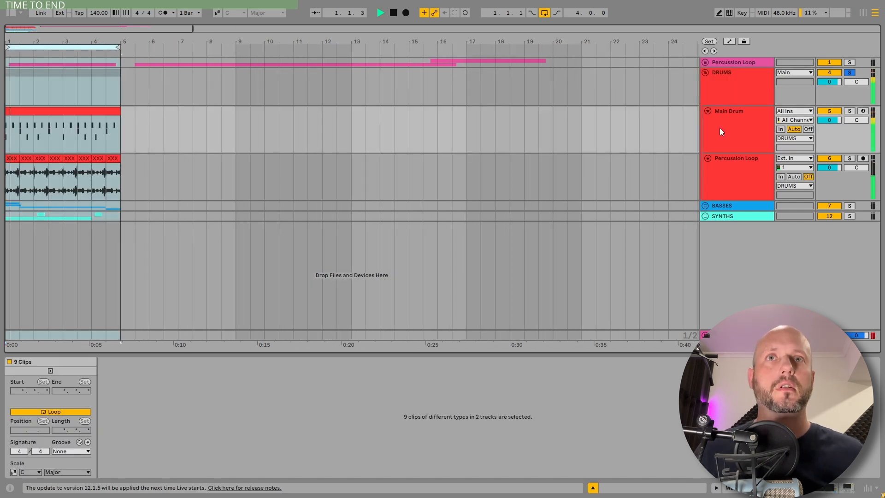
left_click(715, 127)
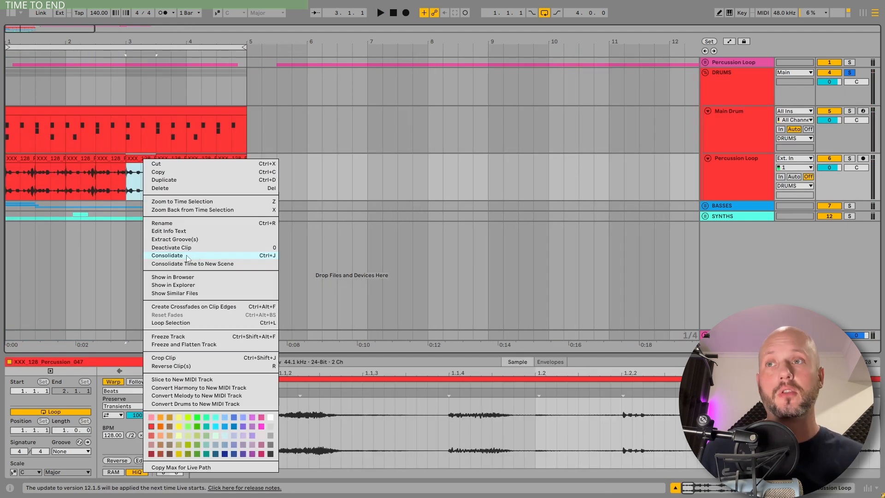
Reveal the XXX_128_Percussion_047 sample in the browser, play the drums from bar 1, and hide the browser
left_click(184, 277)
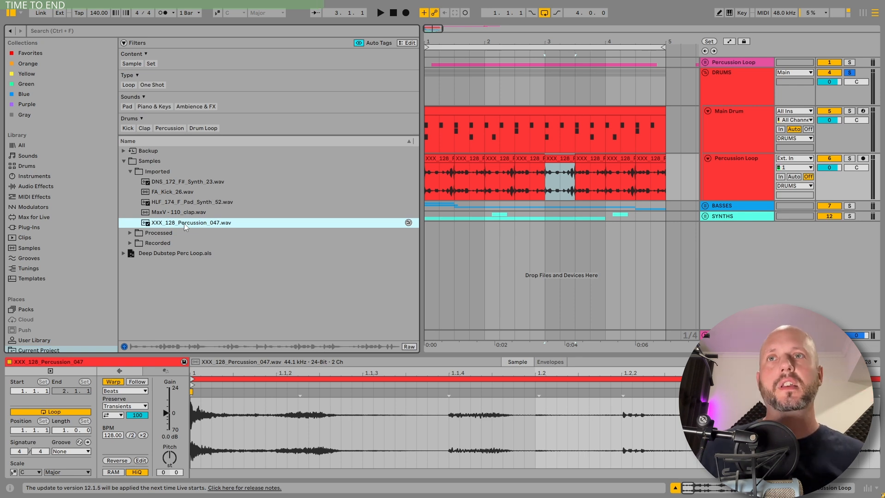
left_click_drag(524, 41, 523, 29)
left_click(434, 158)
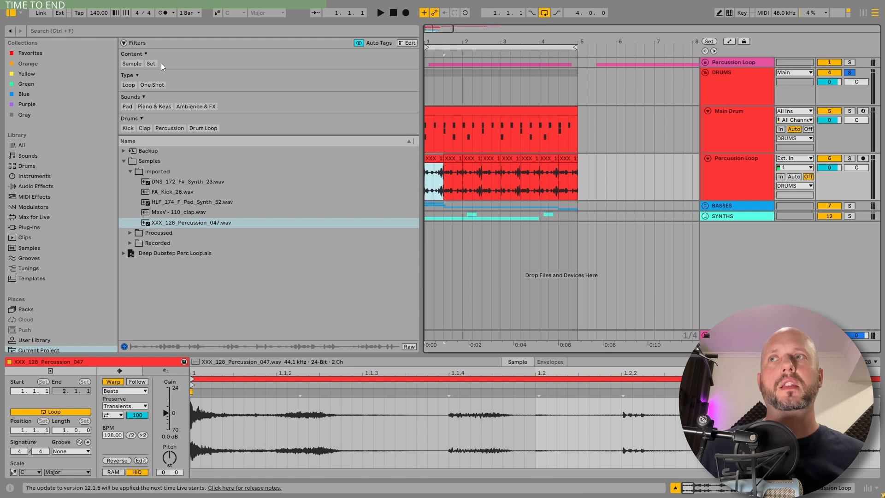
key("space")
left_click(10, 12)
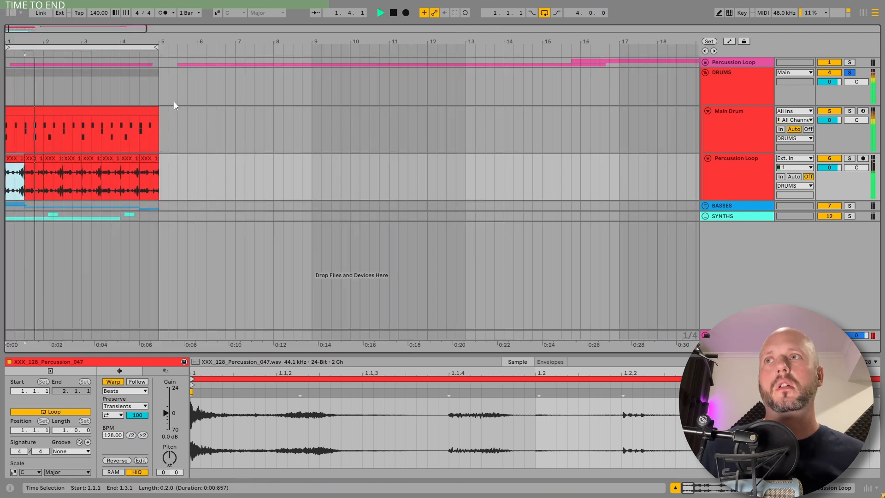
key("space")
Examine the Kick, Clap and CH pads in the Main Drum track's Drum Rack and play the four-bar loop region
double_click(752, 121)
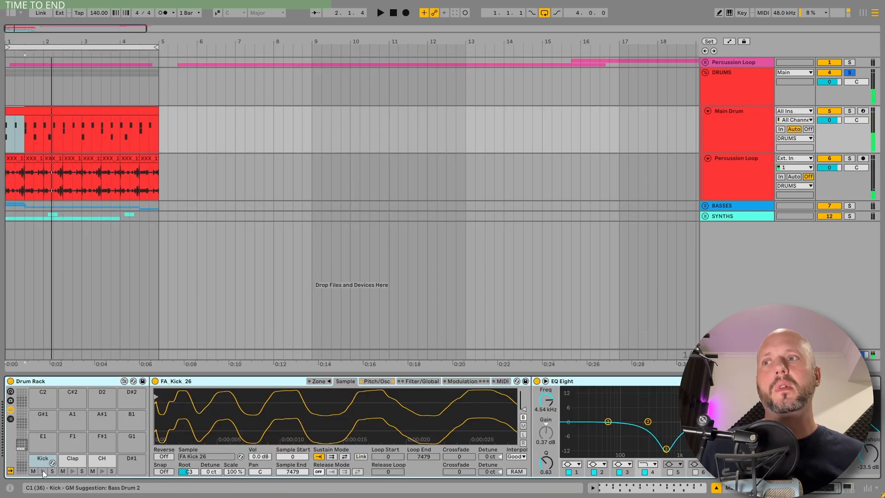
left_click(71, 463)
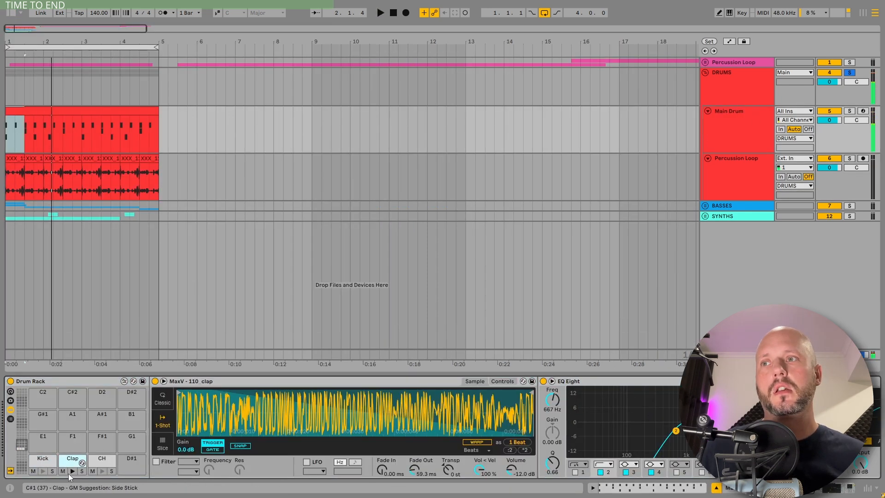
left_click(100, 467)
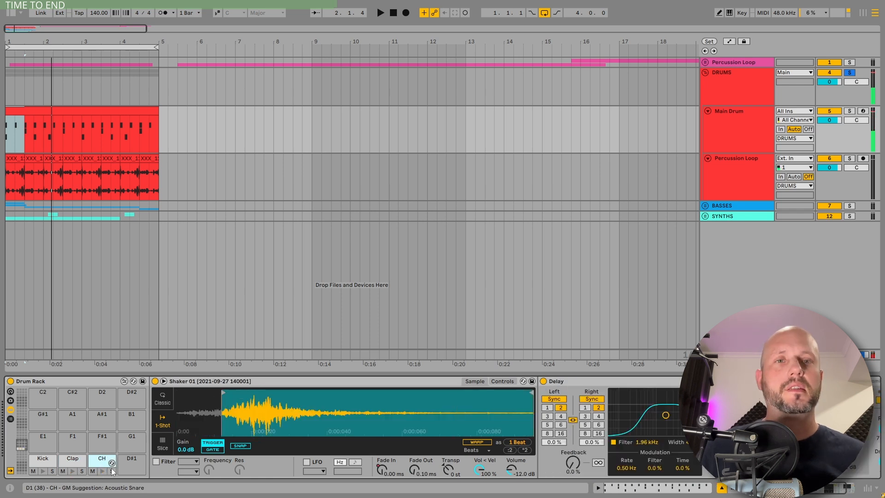
left_click(85, 48)
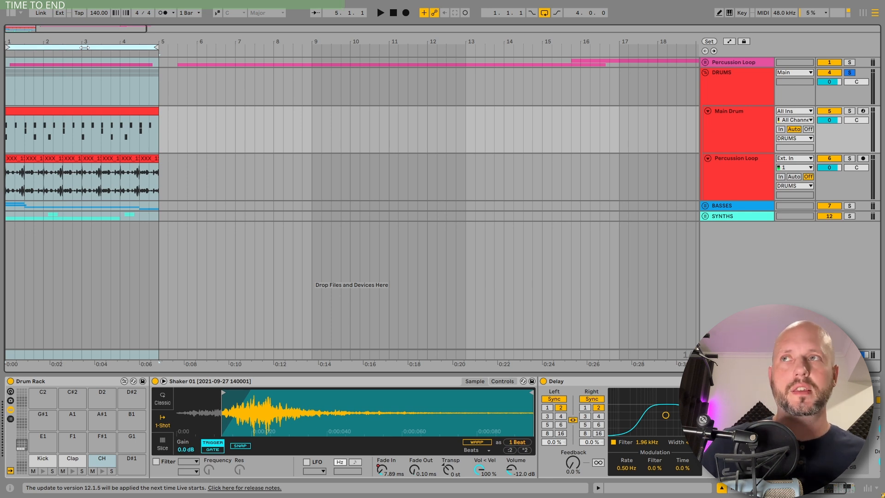
key("space")
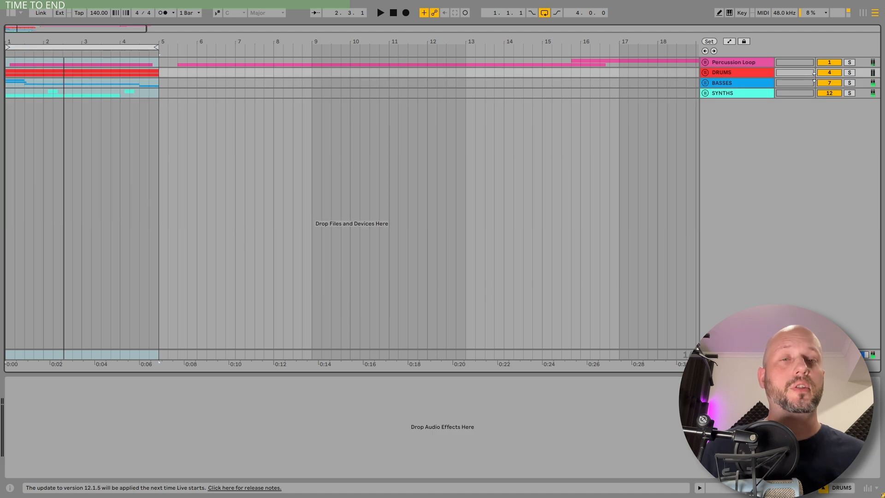
Unfold and solo the SYNTHS group, and play it over the four-bar loop region
left_click(732, 95)
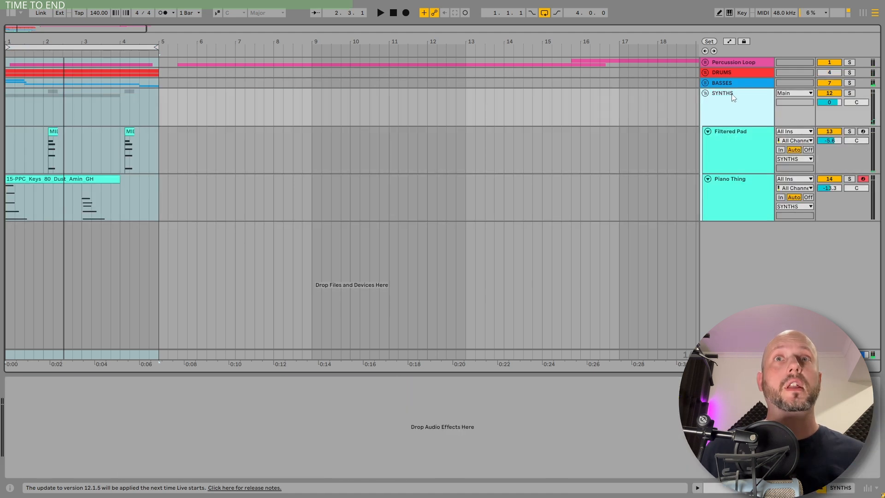
left_click(849, 93)
left_click(91, 44)
key("space")
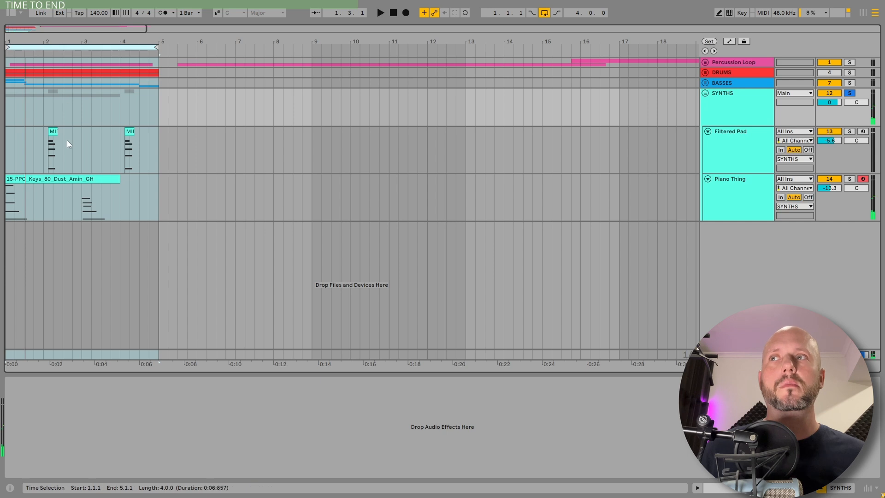
Solo the Filtered Pad track and play its MIDI clip in bar 2
left_click(43, 145)
key("space")
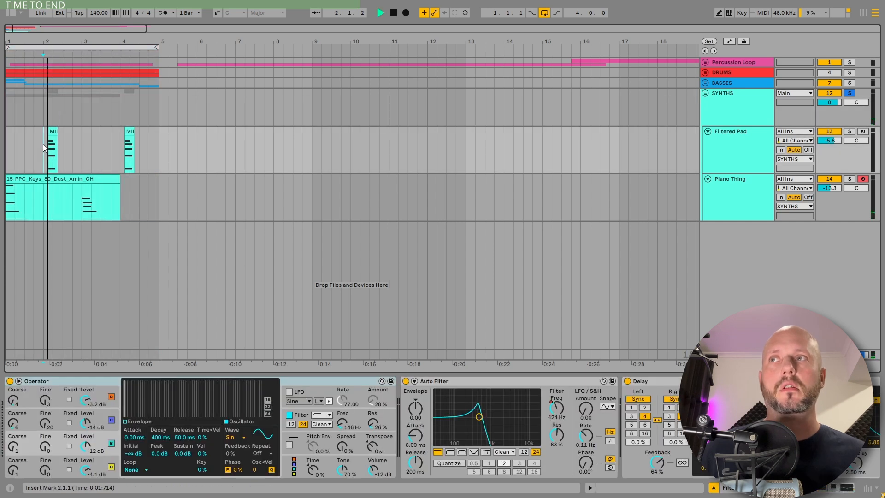
left_click(53, 132)
left_click(52, 179)
key("space")
key("space")
left_click(52, 132)
key("space")
key("space")
key("space")
left_click(762, 145)
left_click(849, 132)
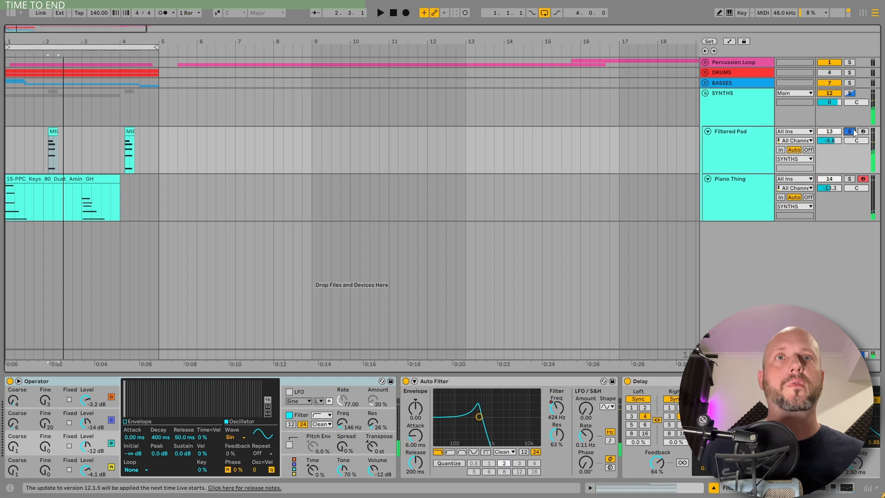
left_click(59, 138)
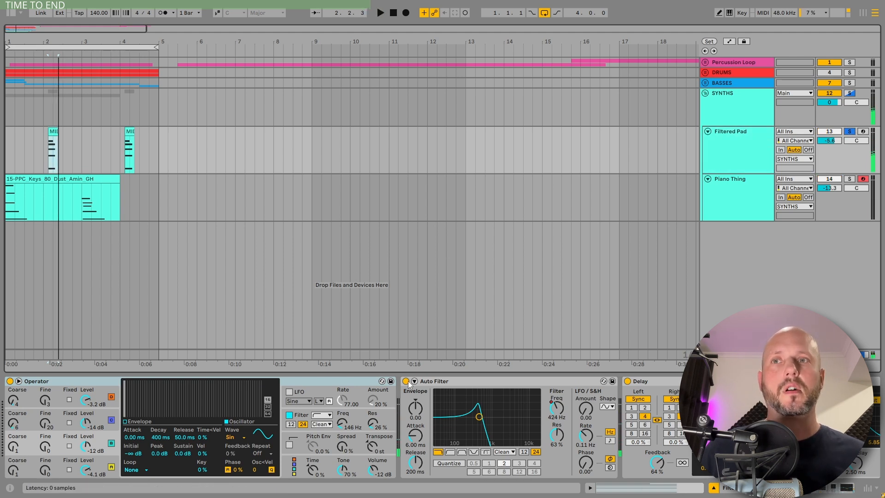
Collapse and bypass the Filtered Pad effects before EQ Eight, bypass EQ Eight too, and play the dry Operator sound
double_click(543, 383)
double_click(348, 380, "alt")
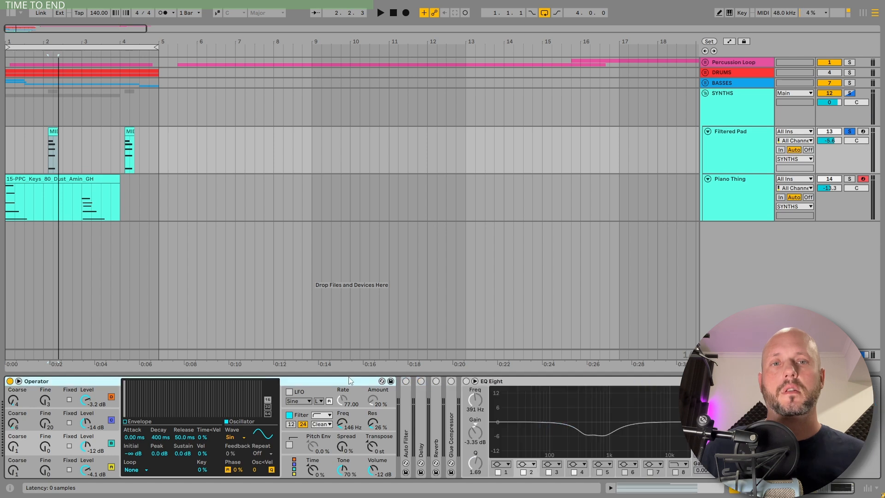
key("space")
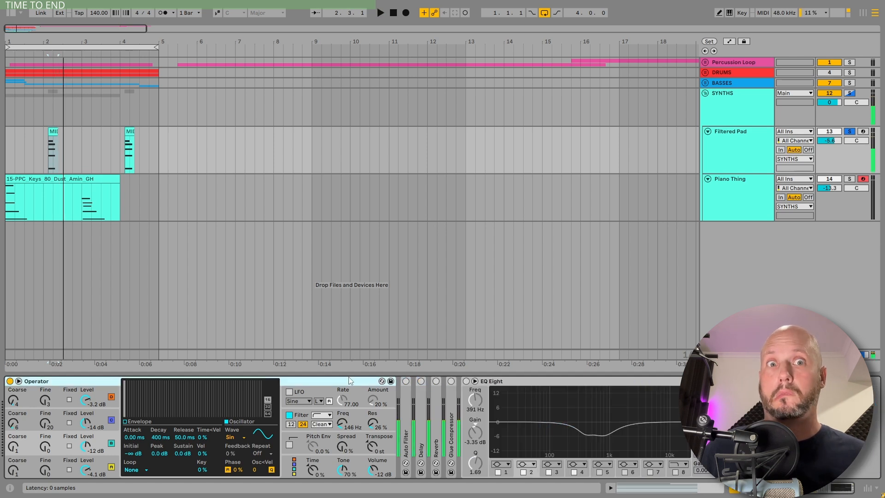
key("space")
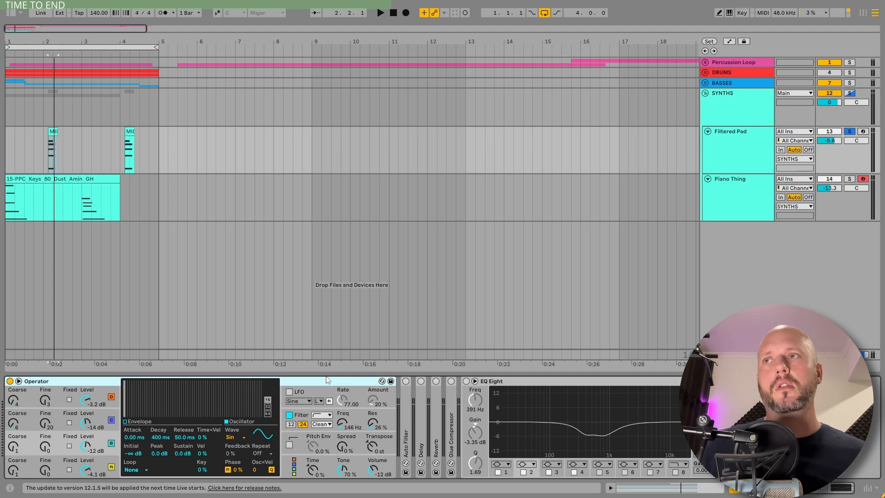
key("space")
key("space")
key("space")
key("space")
key("space")
key("space")
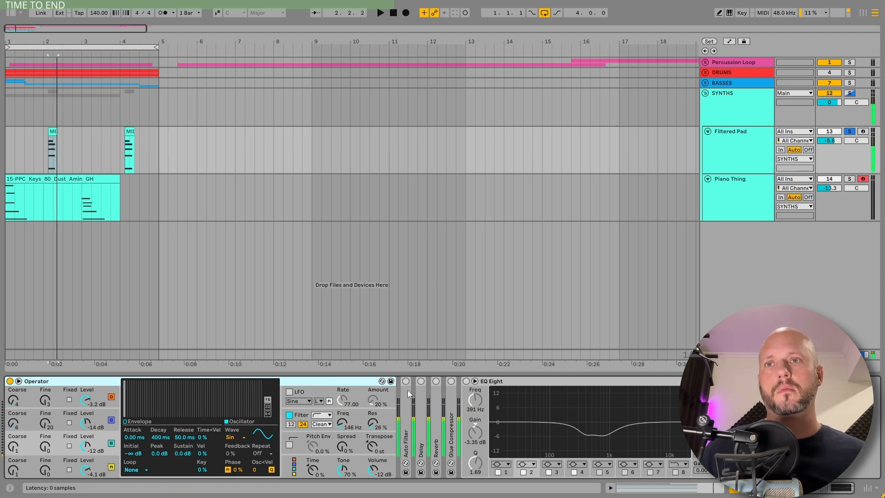
Expand the Auto Filter, turn it back on, and play the Filtered Pad clip through it
double_click(408, 388)
key("space")
key("space")
key("space")
key("space")
key("space")
key("space")
Turn the Delay and Reverb back on in the Filtered Pad chain and play the clip through them
double_click(628, 381)
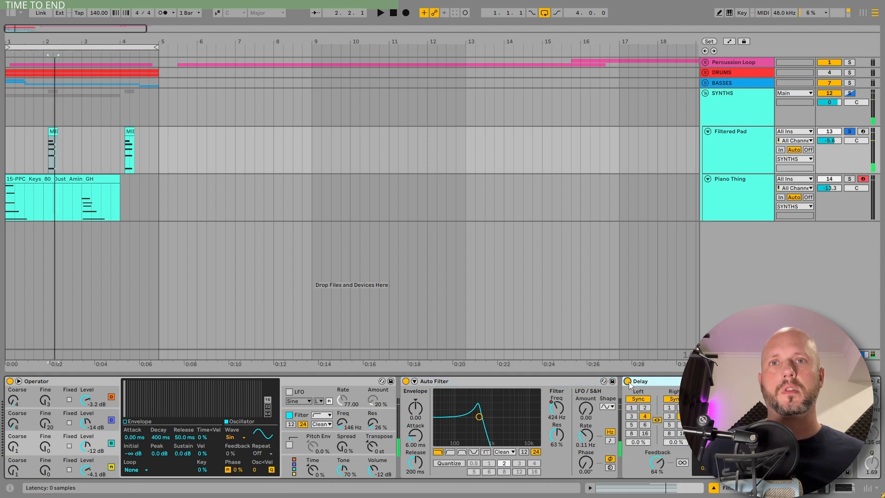
double_click(502, 384)
double_click(497, 381)
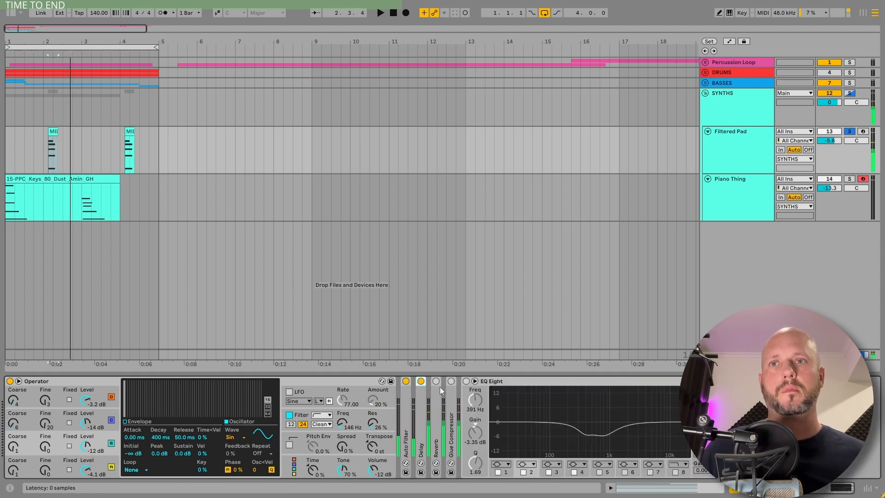
double_click(436, 390)
key("space")
key("space")
Turn the Glue Compressor and EQ Eight back on and play the Filtered Pad clip through the full chain
double_click(456, 391)
double_click(449, 403)
left_click(450, 380)
key("space")
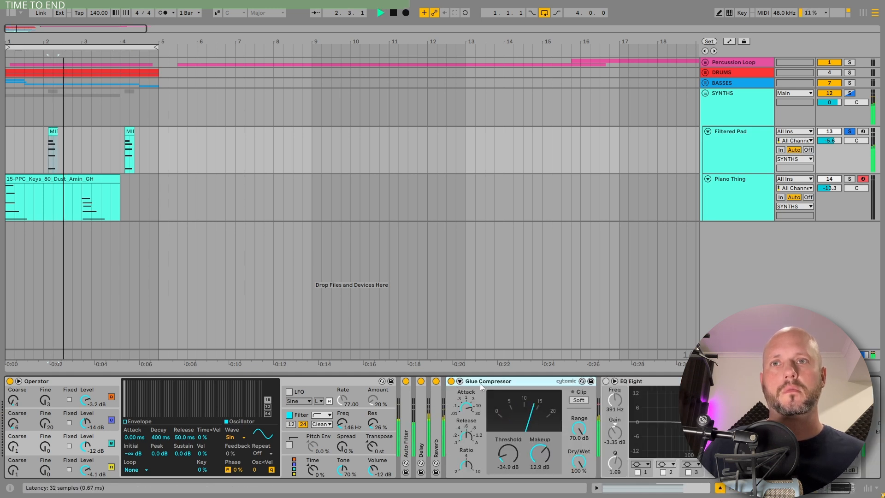
double_click(479, 383)
left_click(466, 381)
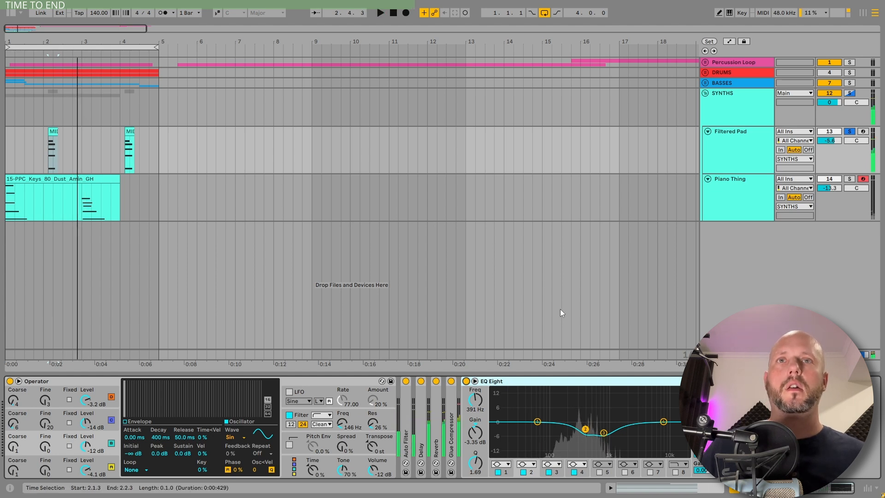
Solo the Piano Thing track instead of the Filtered Pad, select its Grand Piano device, and play its clip from bar 1
left_click(749, 179)
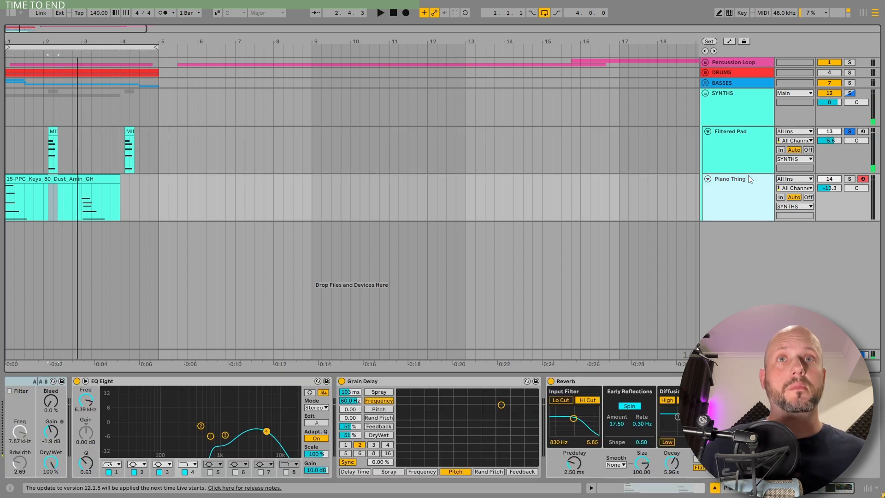
left_click(850, 179)
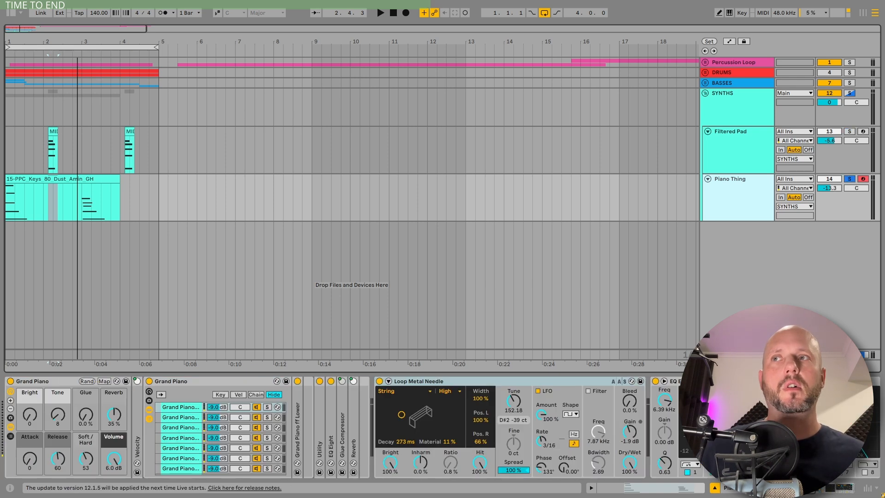
left_click(16, 182)
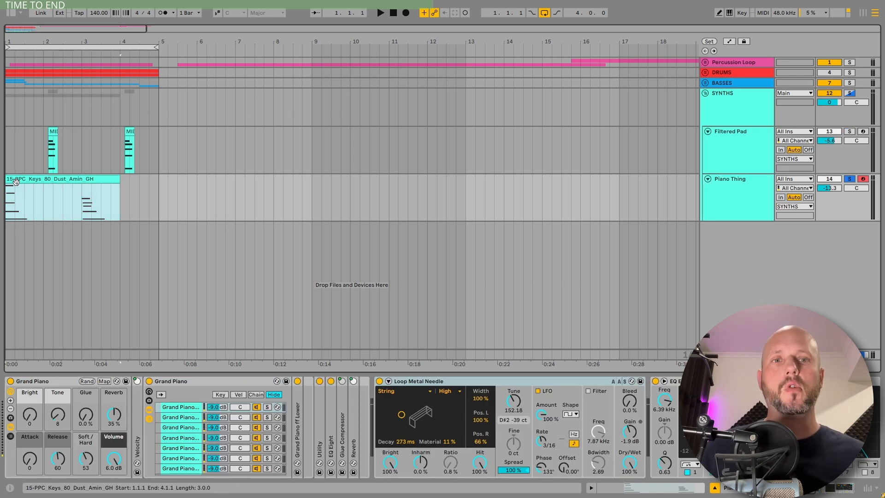
left_click(36, 381)
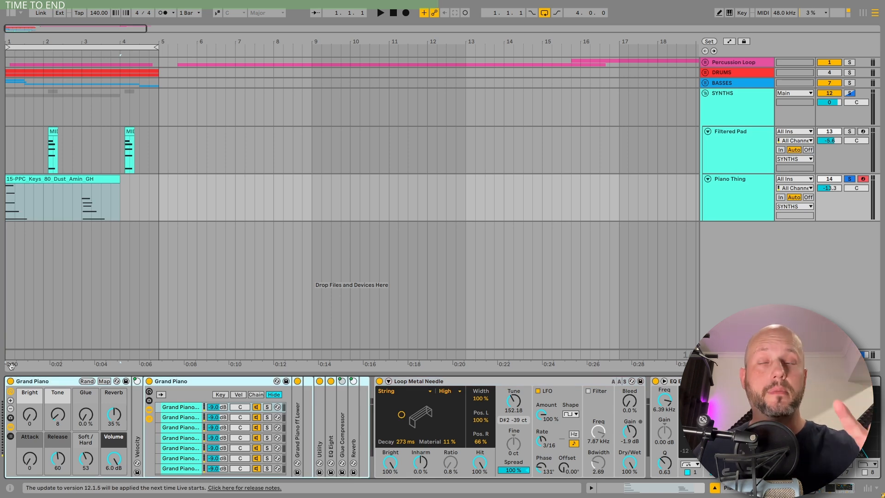
key("space")
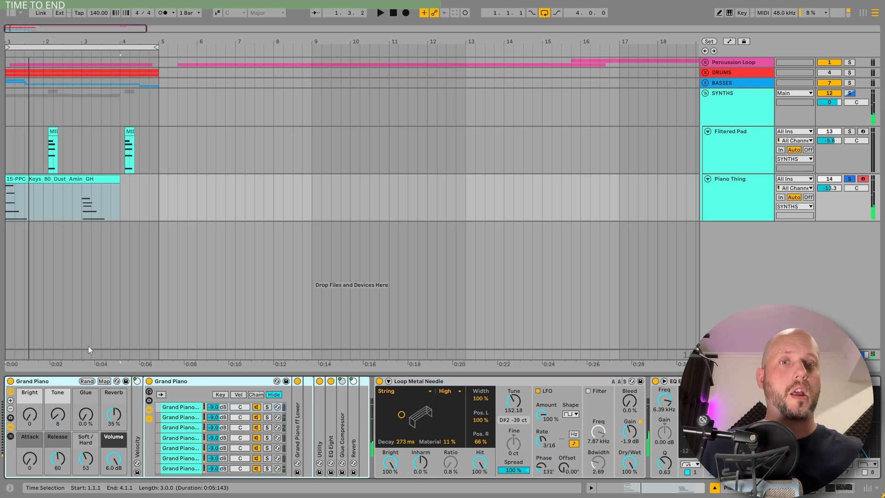
Show the Piano Thing clip's MIDI notes and play its chords, including the one at bar 3
key("shift+Tab")
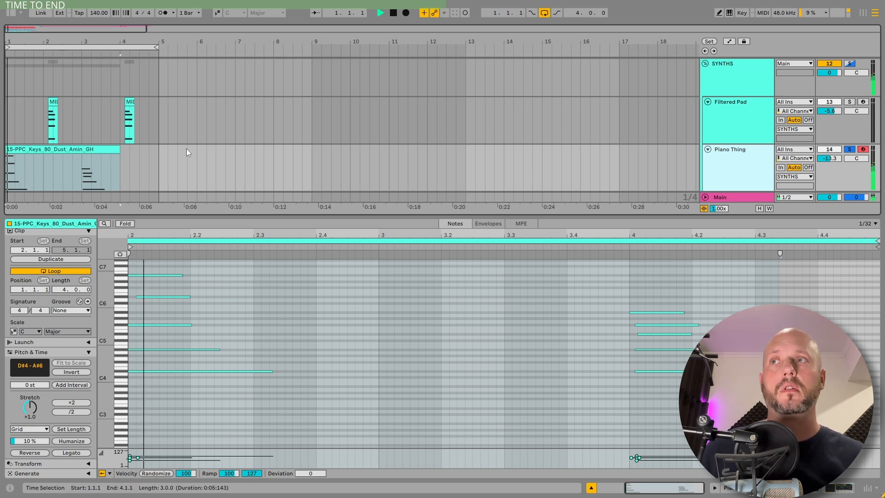
left_click(136, 261)
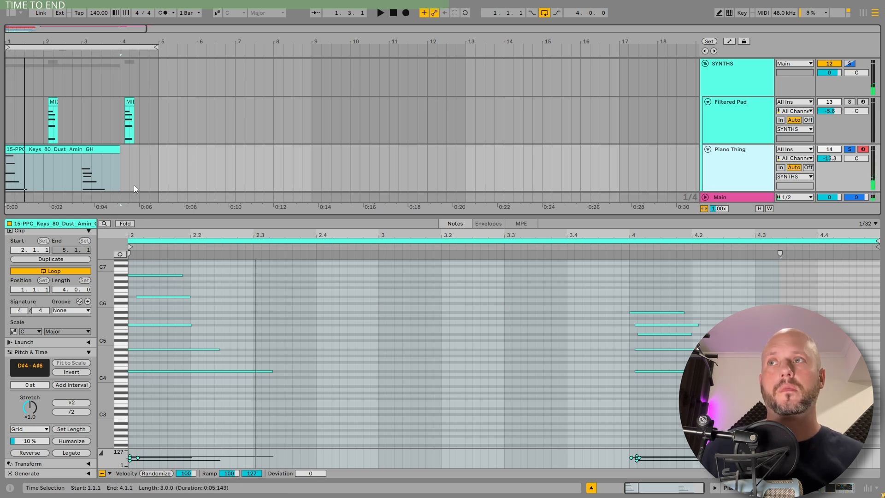
left_click(84, 183)
key("space")
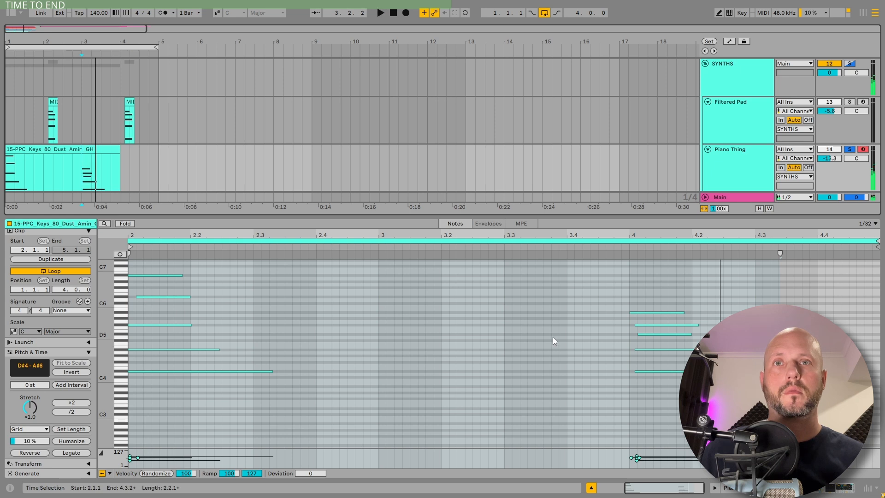
scroll(644, 342, "up", 4)
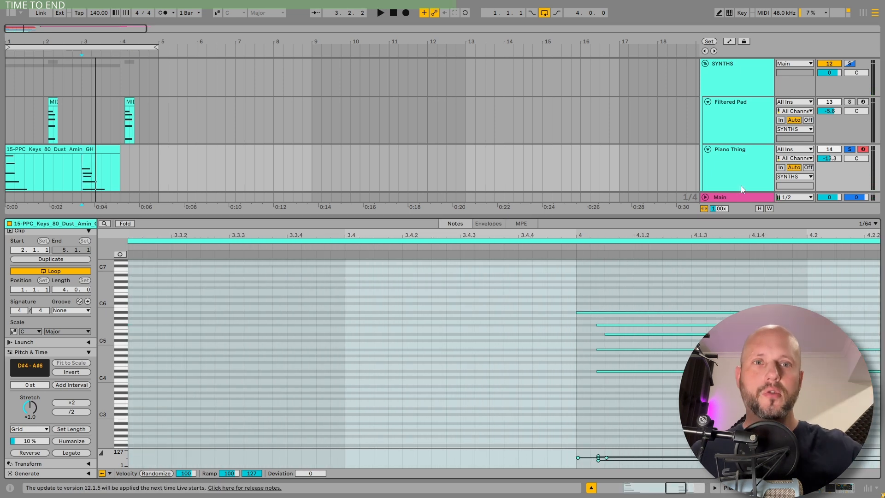
Show the Piano Thing device chain, fold its Loop Metal Needle, EQ Eight, Grain Delay and Reverb, and play the clip through them
key("shift+Tab")
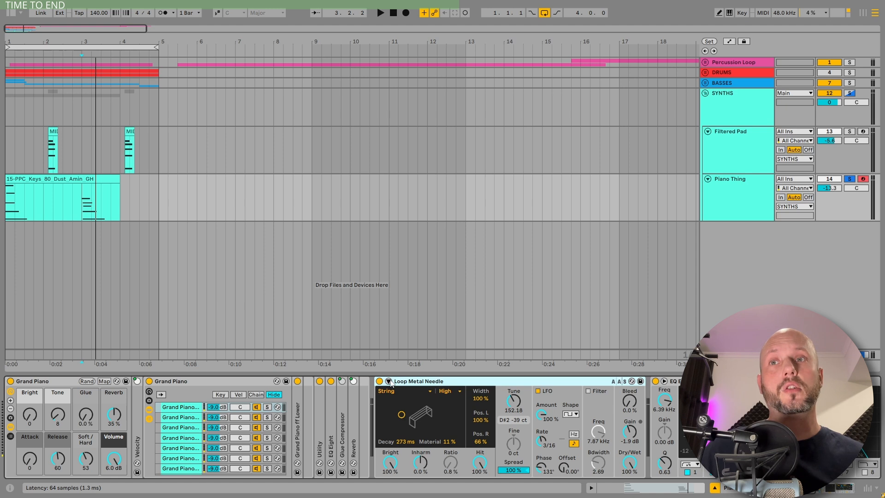
double_click(453, 382)
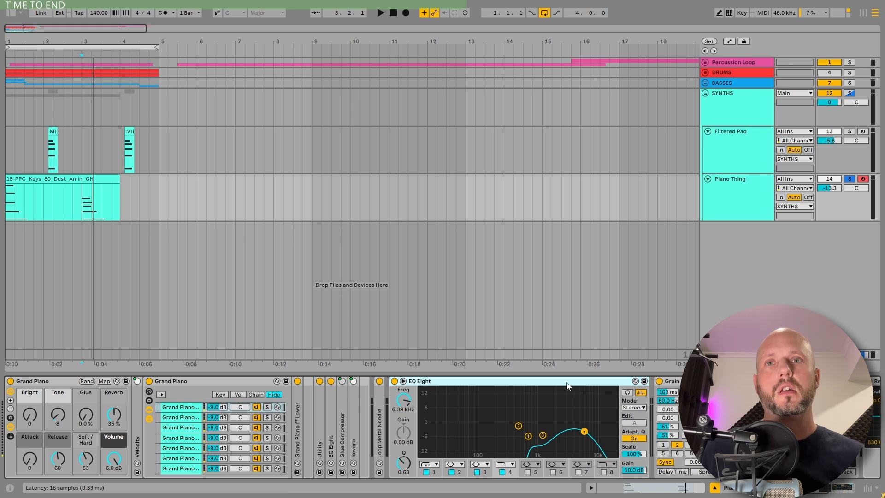
double_click(527, 382)
double_click(524, 380)
double_click(510, 381)
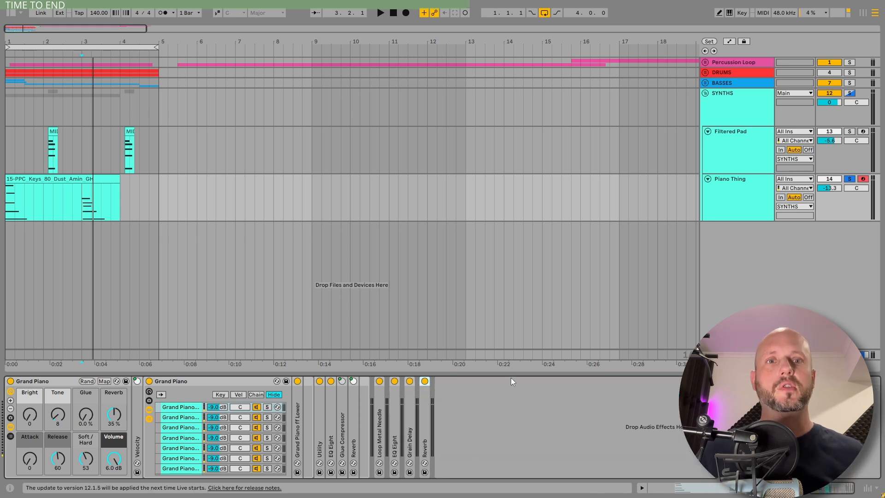
key("space")
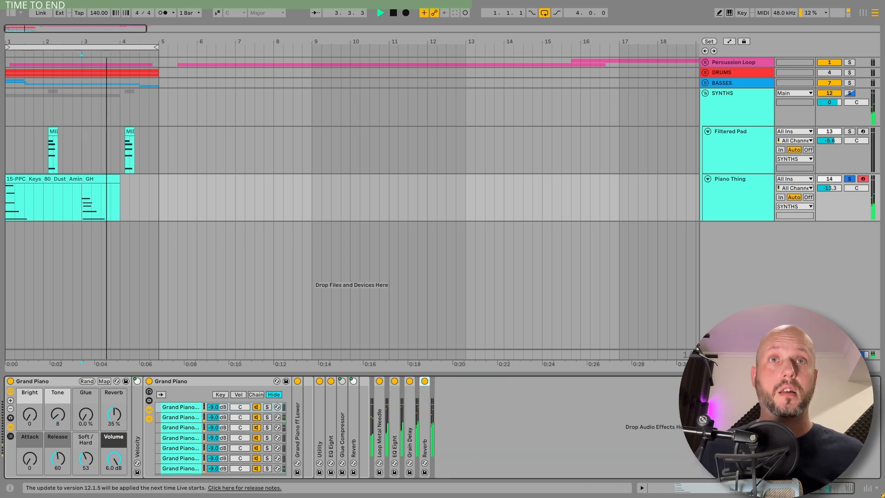
Take Piano Thing out of solo, turn DRUMS on and BASSES off, and play the loop with both synths
left_click(849, 179)
key("space")
key("space")
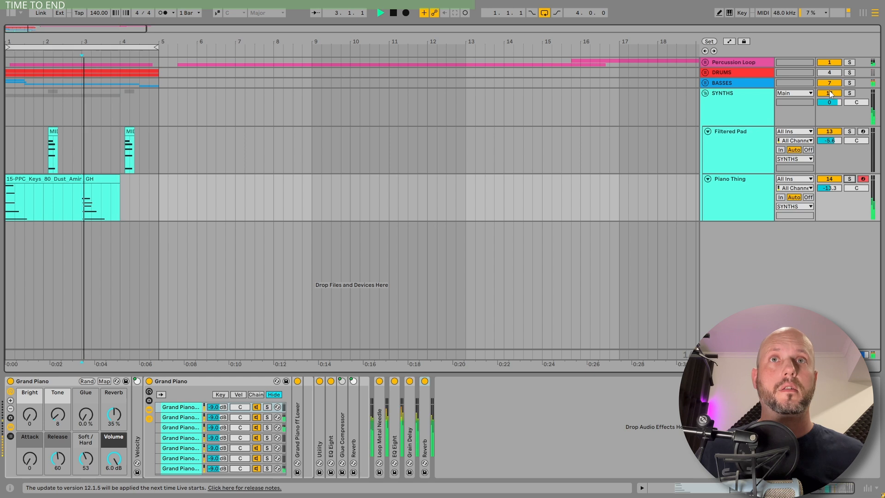
left_click(829, 83)
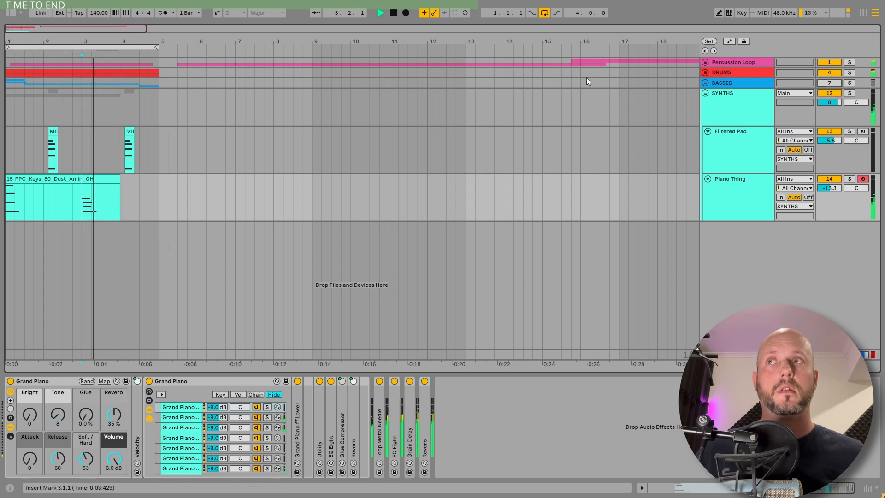
key("plus")
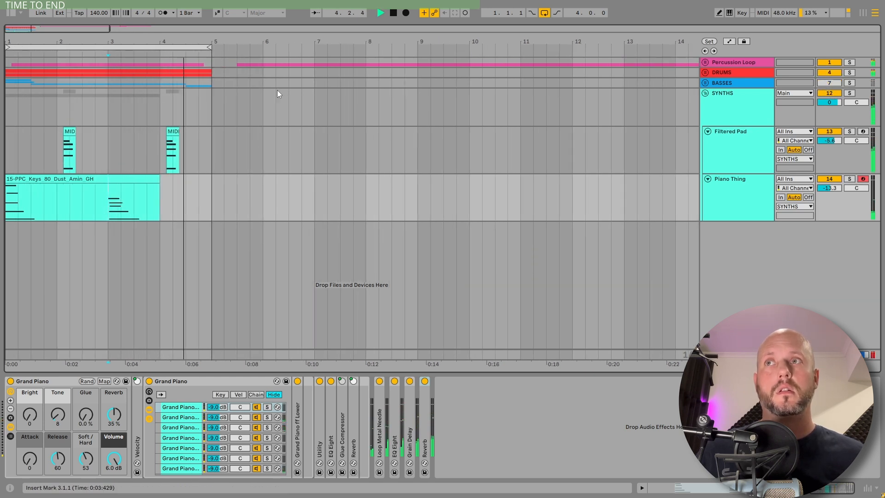
Collapse the SYNTHS group, expand and solo the BASSES group, and play all its basses from bar 1
left_click(740, 141)
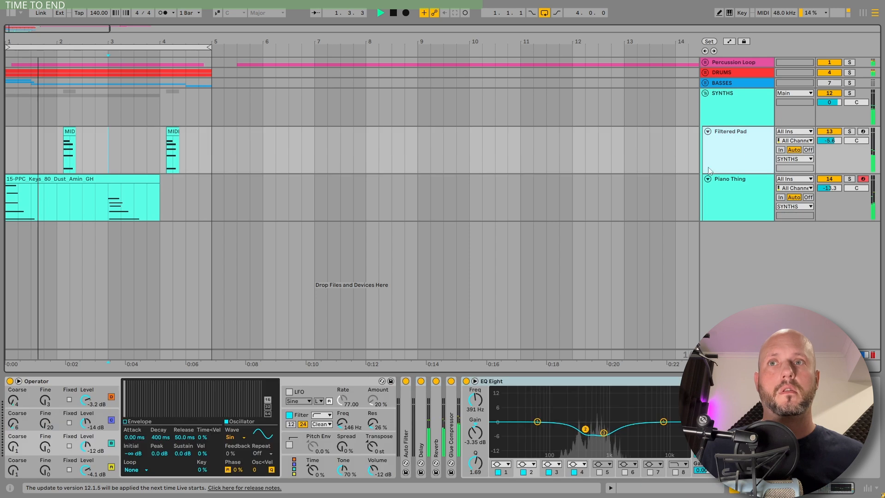
left_click(706, 92)
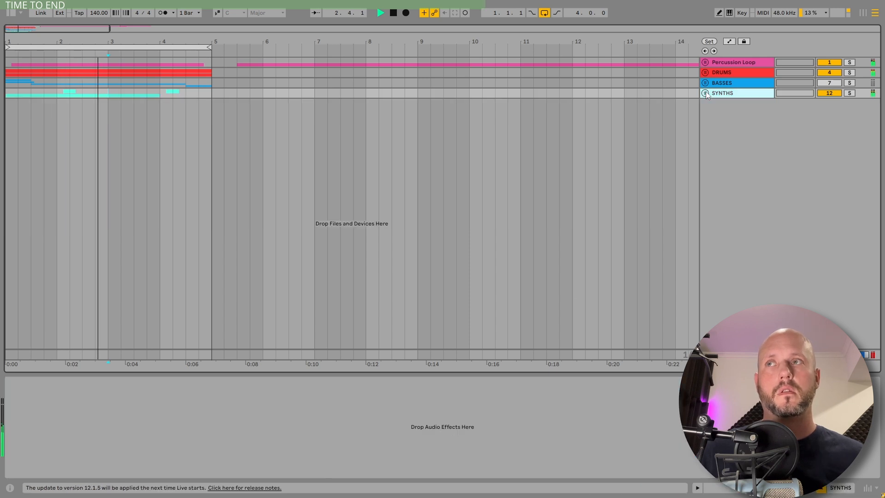
left_click(705, 83)
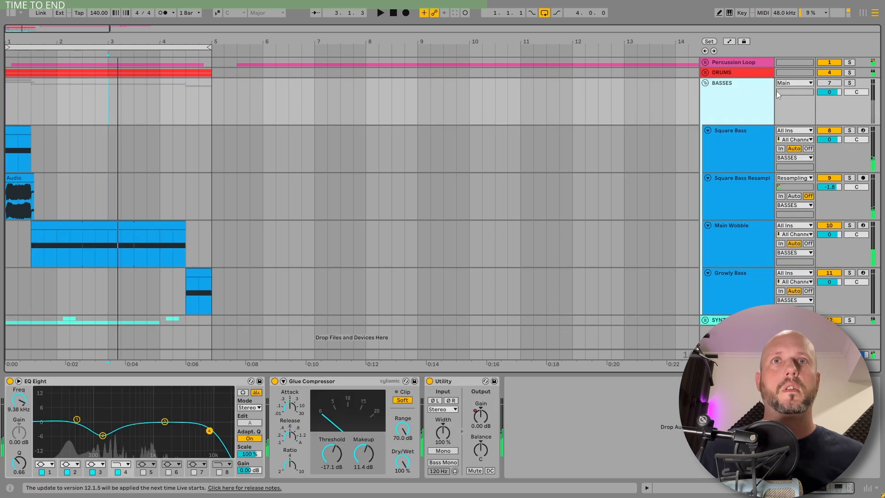
left_click(848, 84)
left_click(23, 131)
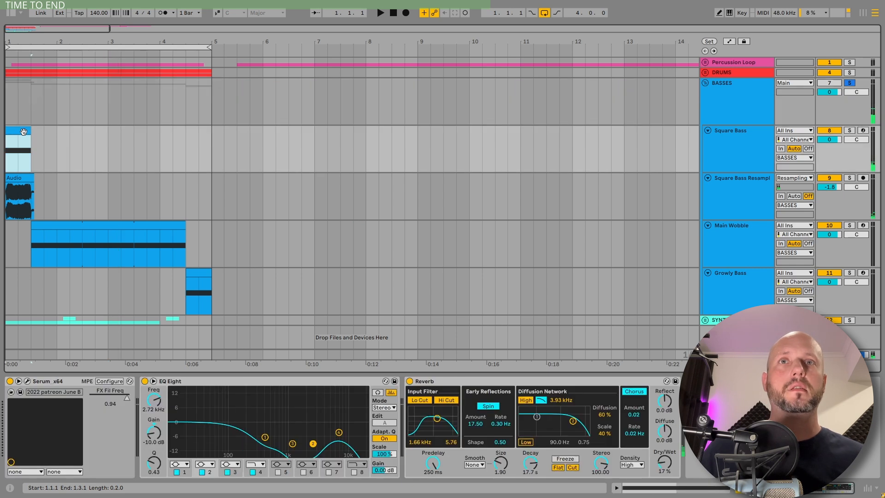
key("space")
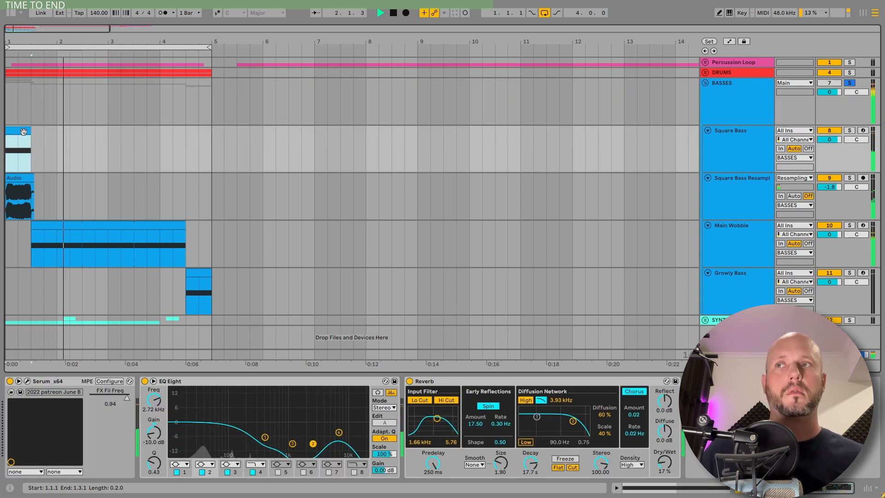
left_click(146, 153)
key("space")
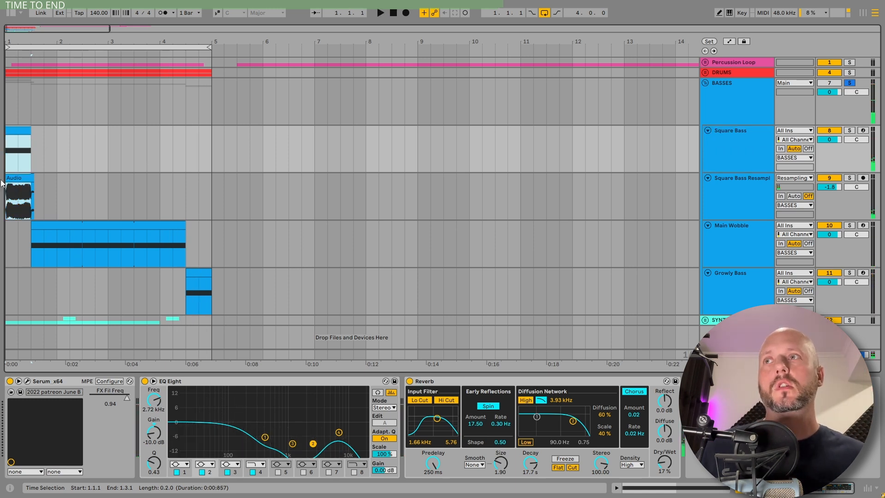
Solo the Square Bass track within the BASSES group and play its opening clip alone
key("Down")
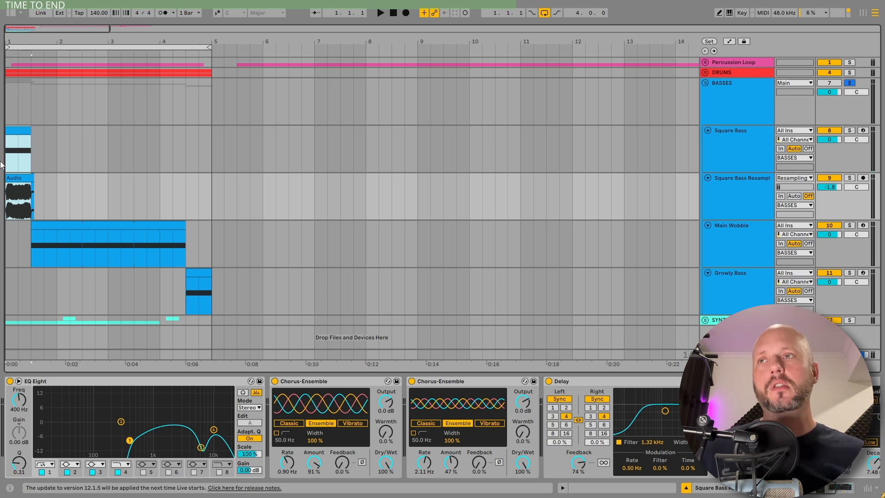
left_click(737, 142)
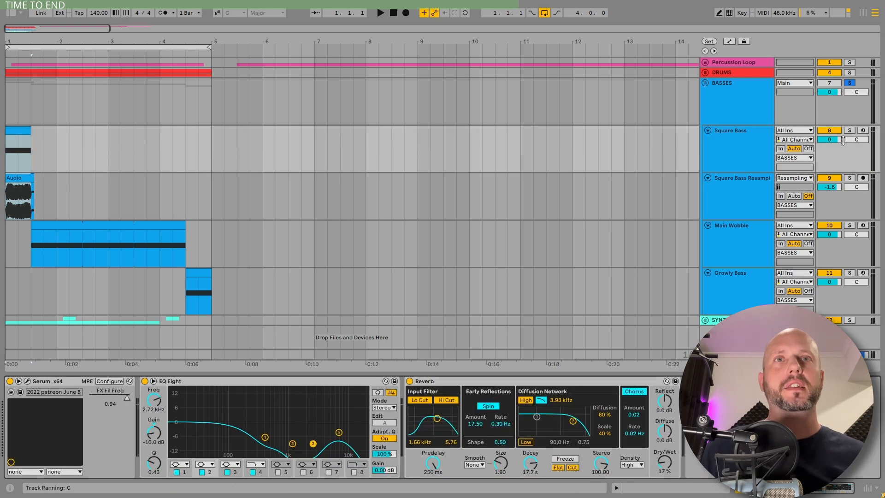
left_click(850, 132)
left_click(756, 137)
key("space")
Solo the Square Bass Resampl track instead, open its audio clip's sample settings, and play the resampled audio
left_click(849, 178)
left_click(738, 198)
key("space")
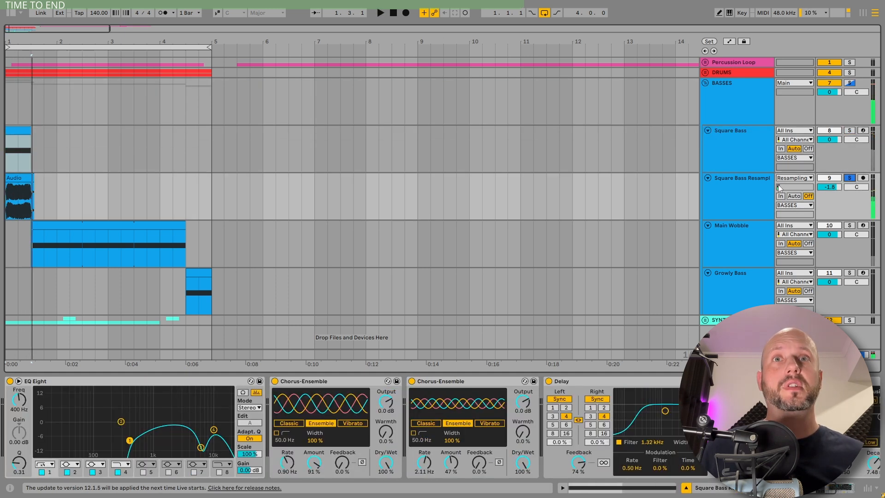
double_click(19, 176)
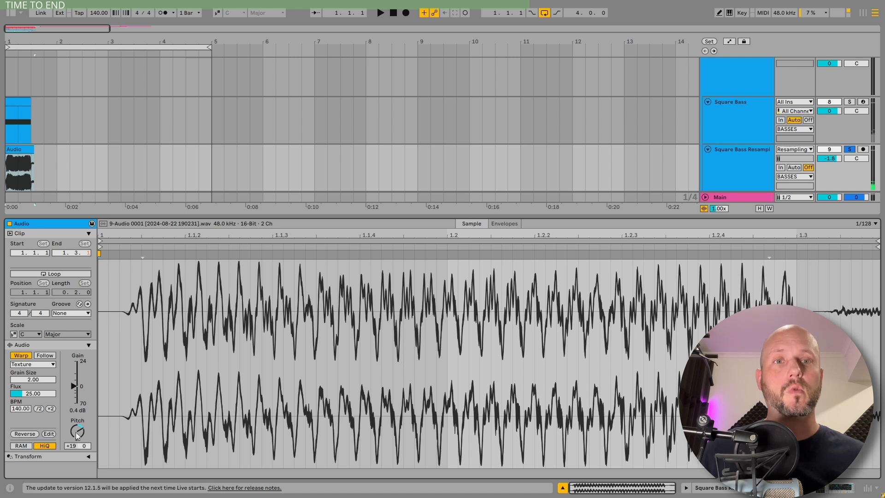
left_click(764, 150)
key("space")
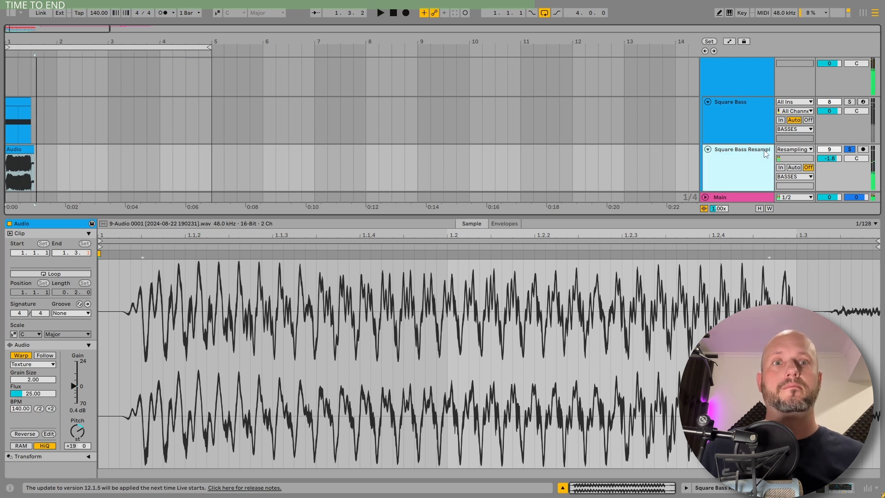
Show the Square Bass Resampl device chain and examine its EQ Eight, two Chorus-Ensembles and the effects after them
key("shift+Tab")
left_click(361, 391)
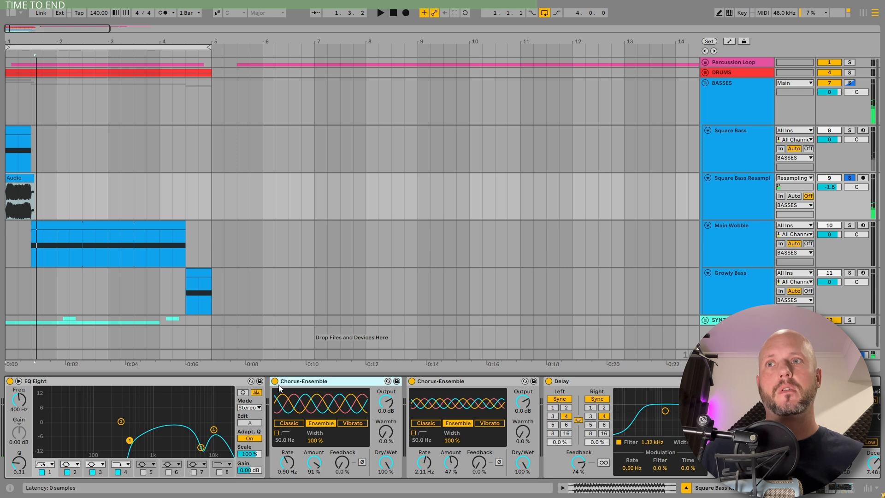
left_click(440, 381)
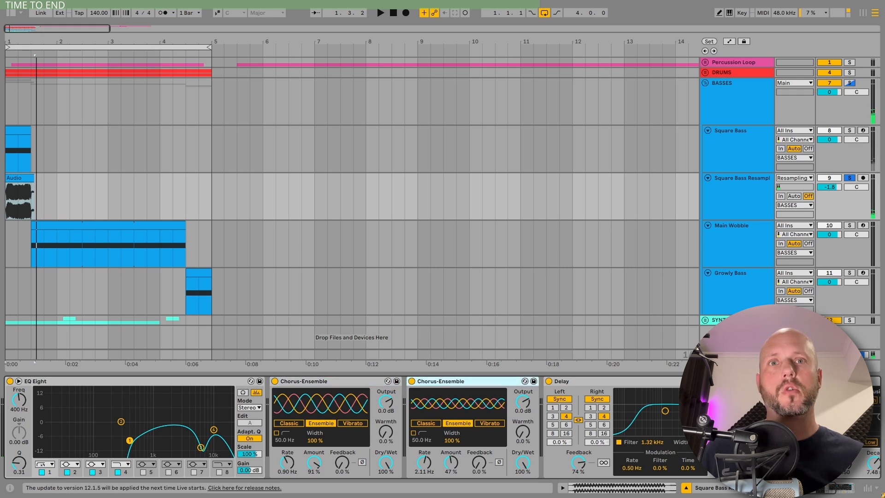
scroll(351, 428, "right", 5)
scroll(350, 429, "left", 4)
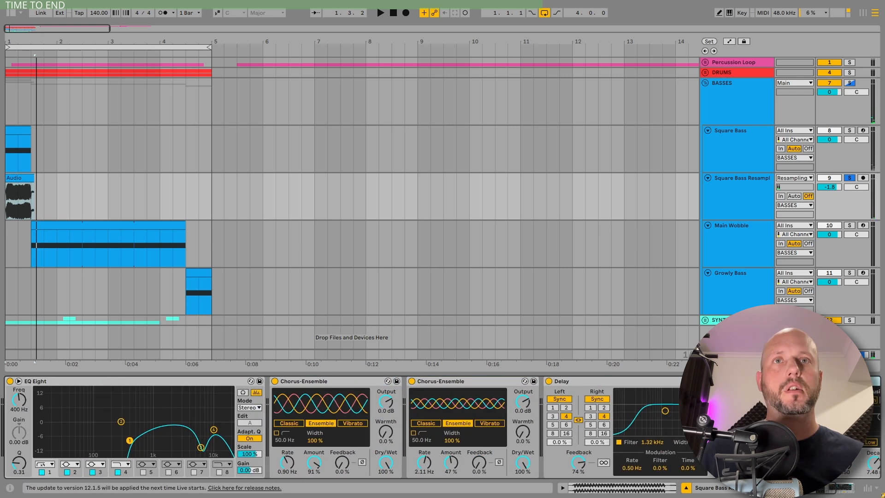
Solo Square Bass together with its resampled track and compare playback with and without the resampled layer
left_click(850, 130)
left_click(762, 130)
key("space")
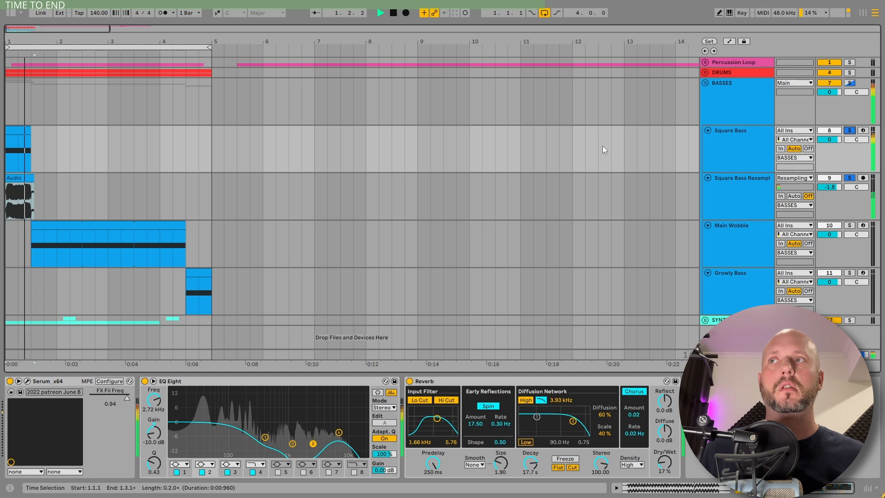
key("space")
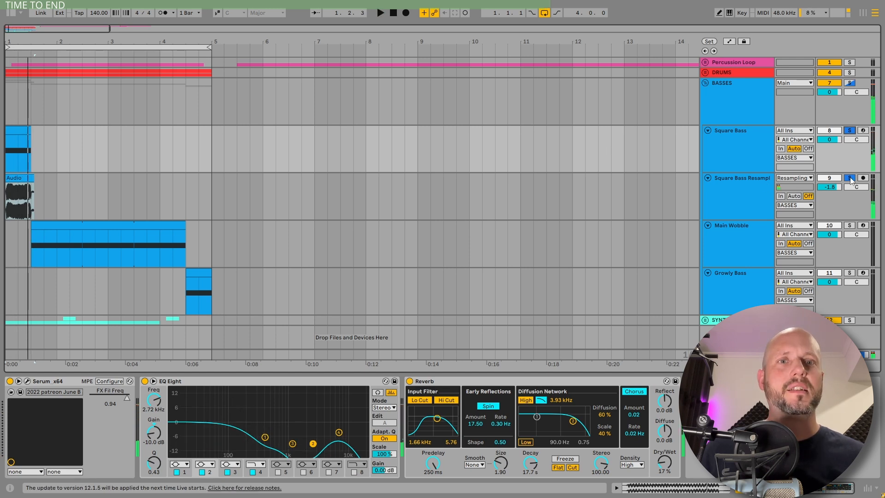
key("space")
left_click(849, 178)
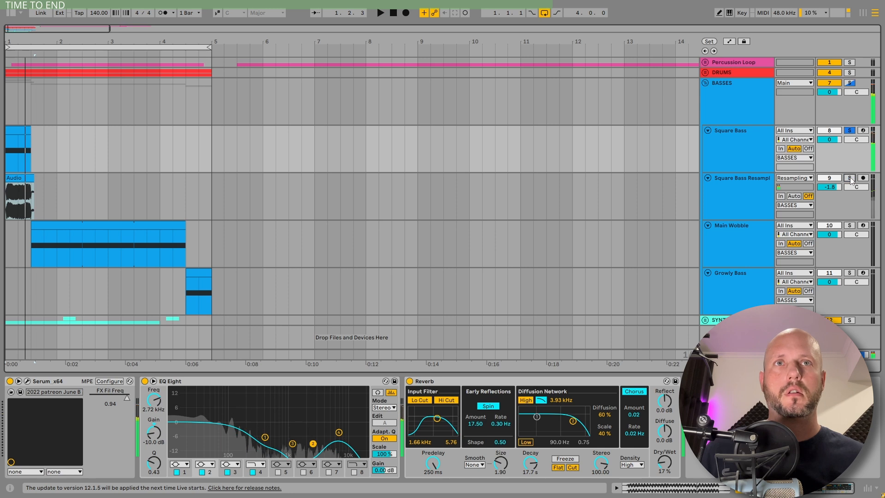
left_click(849, 178)
key("space")
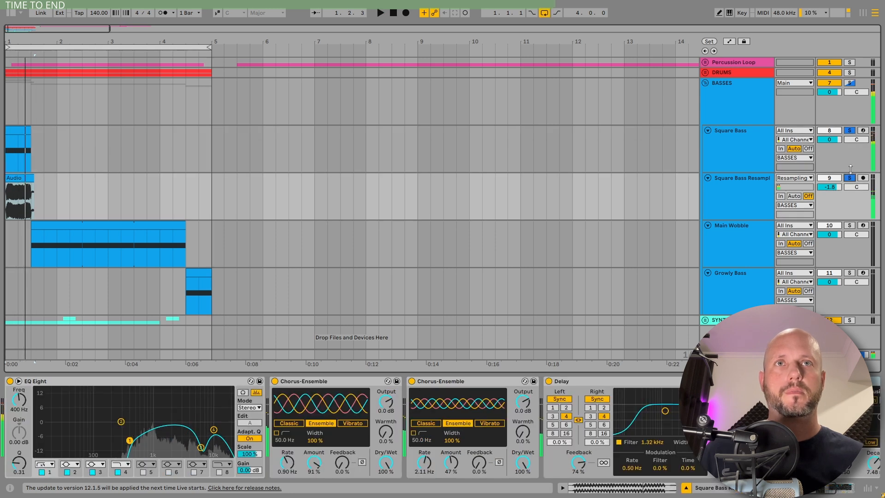
Clear the solos on the two square bass tracks and open the Serum editor of Square Bass
left_click(851, 130)
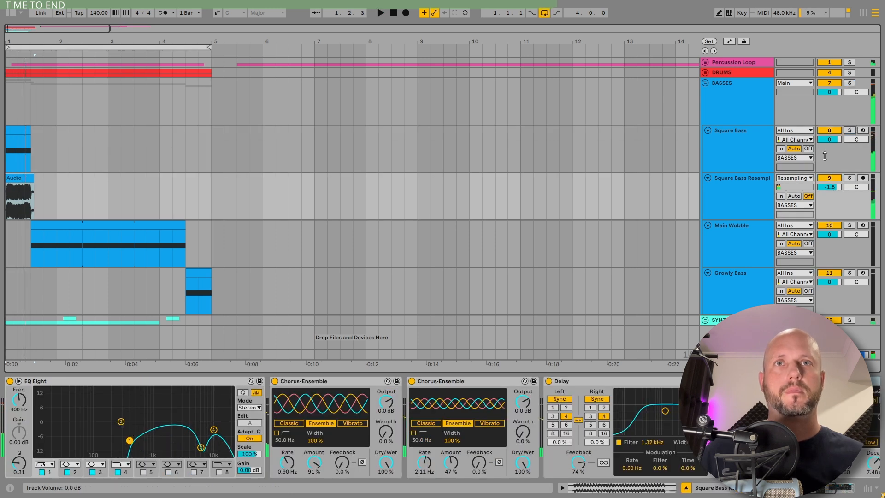
left_click(740, 133)
left_click(27, 381)
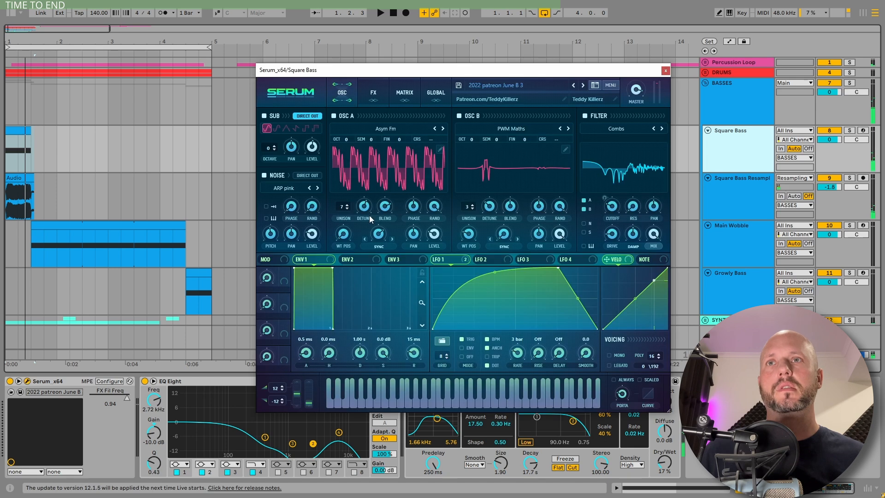
Turn off Osc A, the sub and the noise in Serum, and play Square Bass in solo with only Osc B
left_click(334, 116)
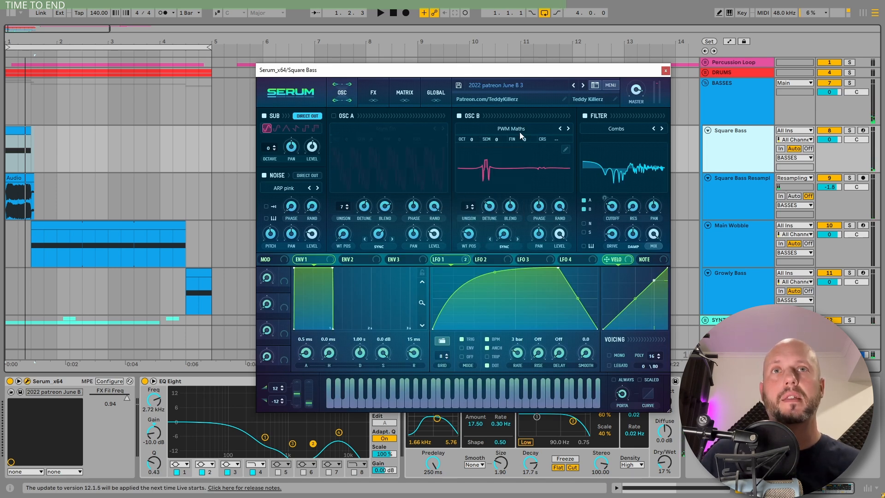
key("space")
left_click(849, 131)
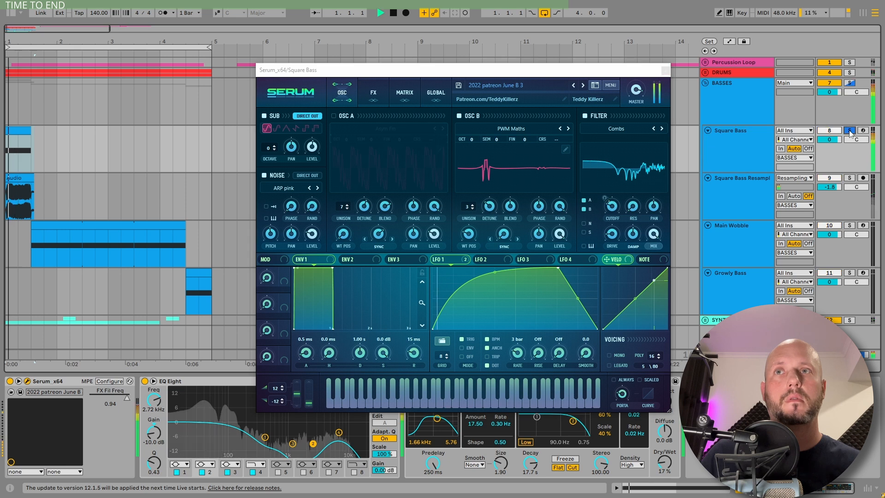
key("space")
left_click(264, 116)
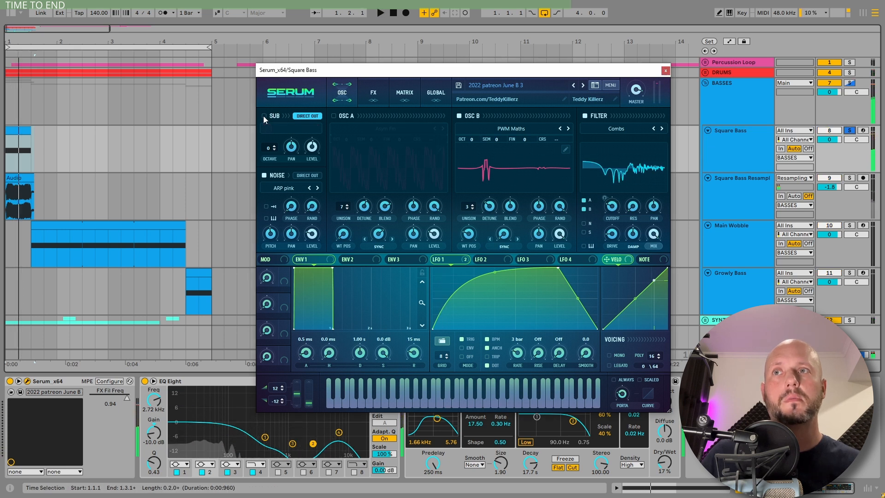
left_click(263, 176)
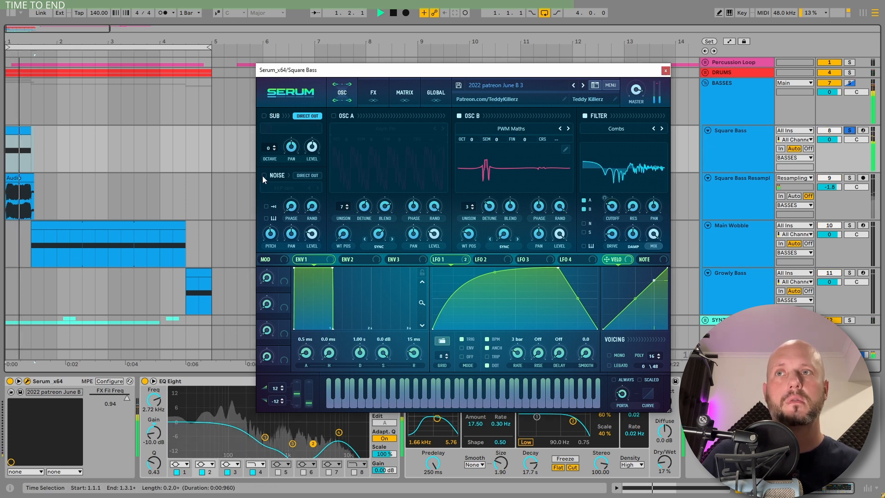
Compare the Square Bass patch with Osc A off and on, and turn the noise and sub oscillators back on
left_click(333, 116)
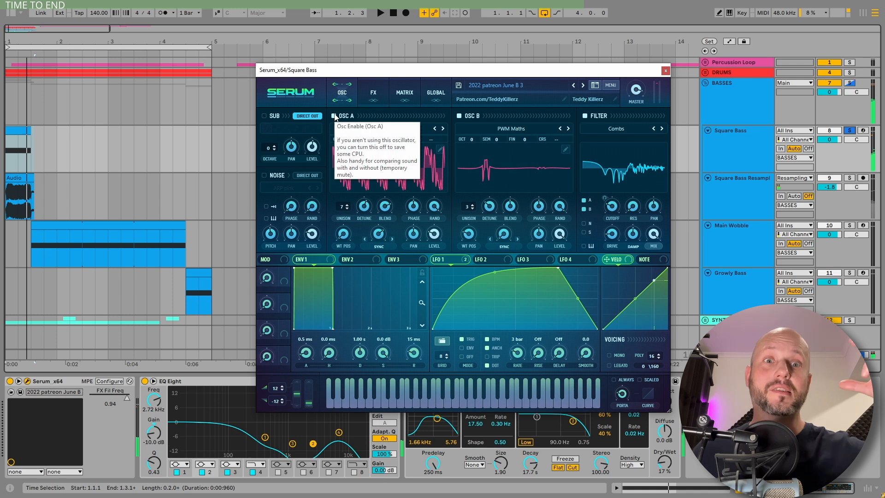
left_click(333, 116)
key("space")
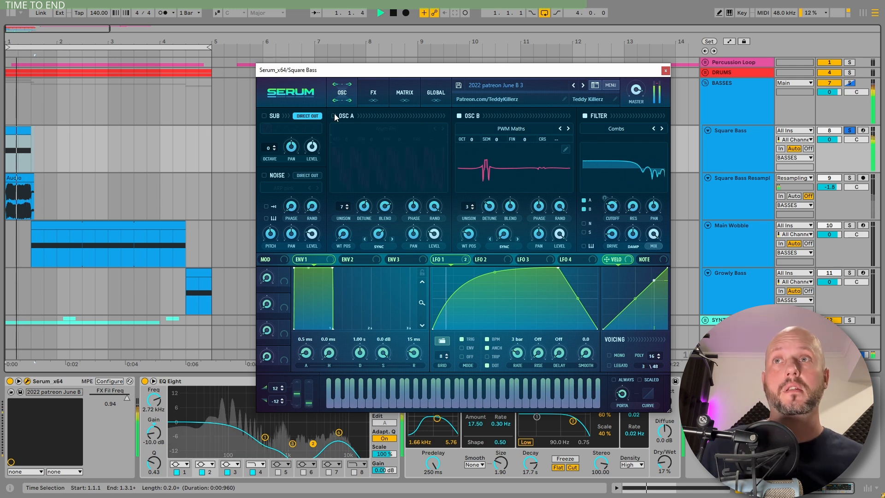
left_click(333, 116)
key("space")
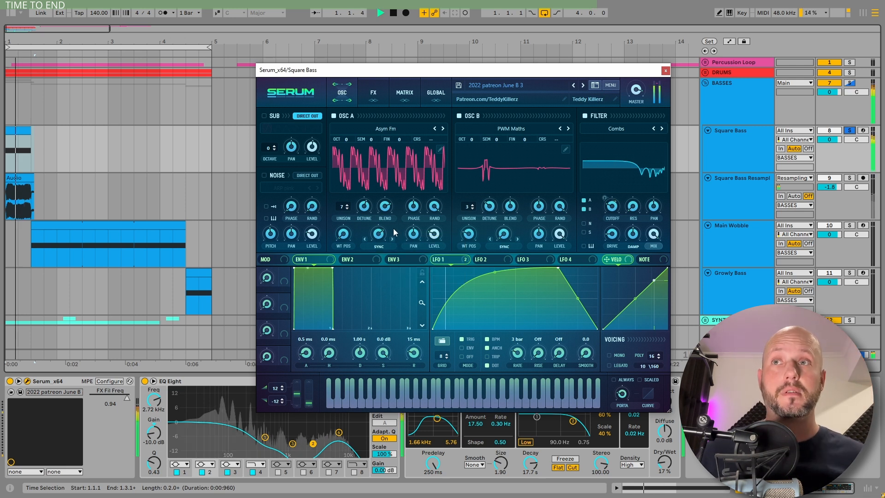
left_click(265, 175)
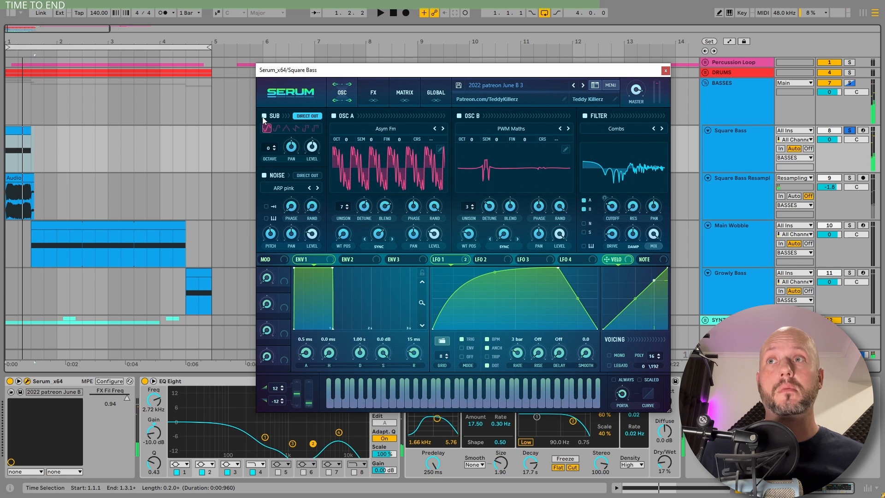
Play Square Bass with the full patch and compare Serum's Hyper/Dimension and Filter effects switched off and on
key("space")
key("space")
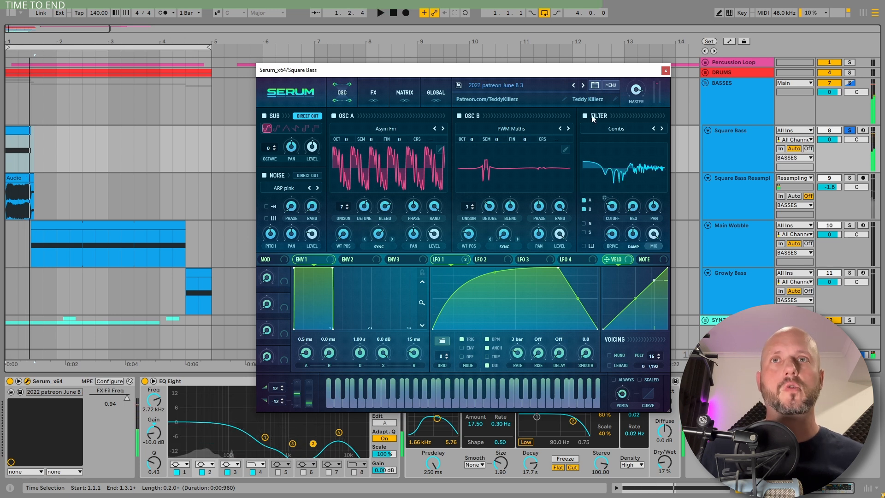
left_click(372, 86)
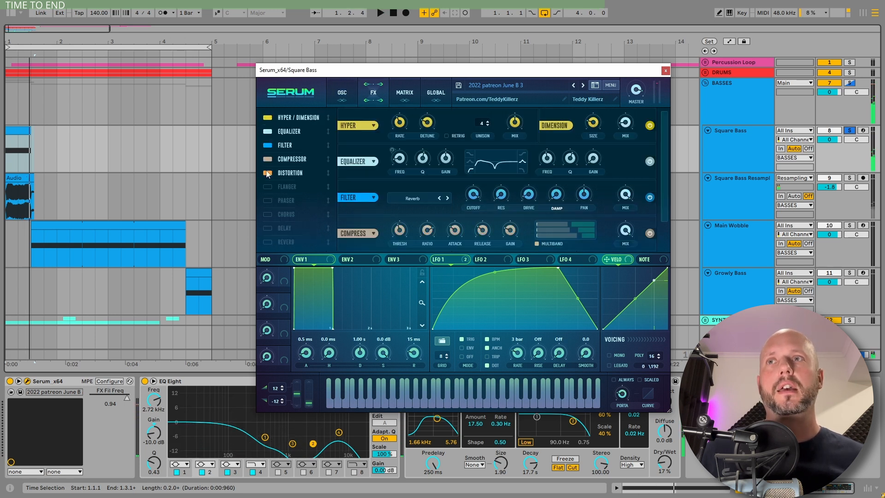
left_click(267, 144)
left_click(267, 118)
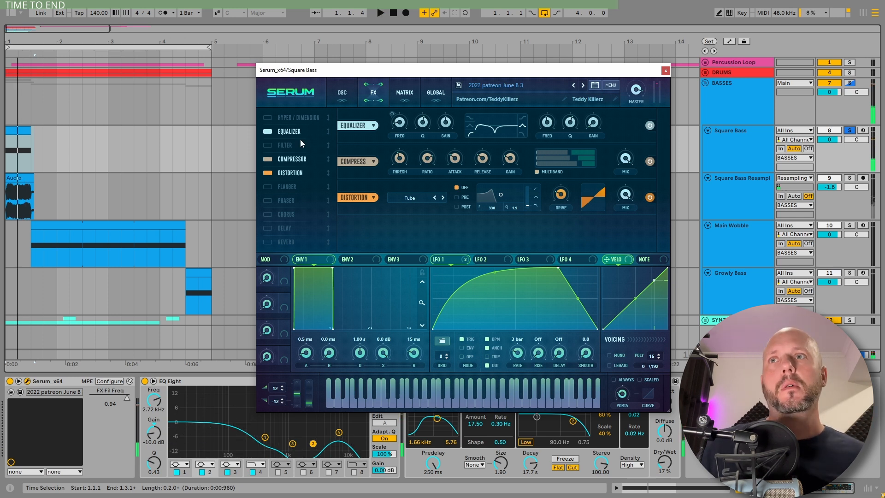
left_click(267, 118)
left_click(267, 145)
Compare Square Bass with the oscillator page's Combs filter off and on, and review the patch's effects chain
left_click(343, 92)
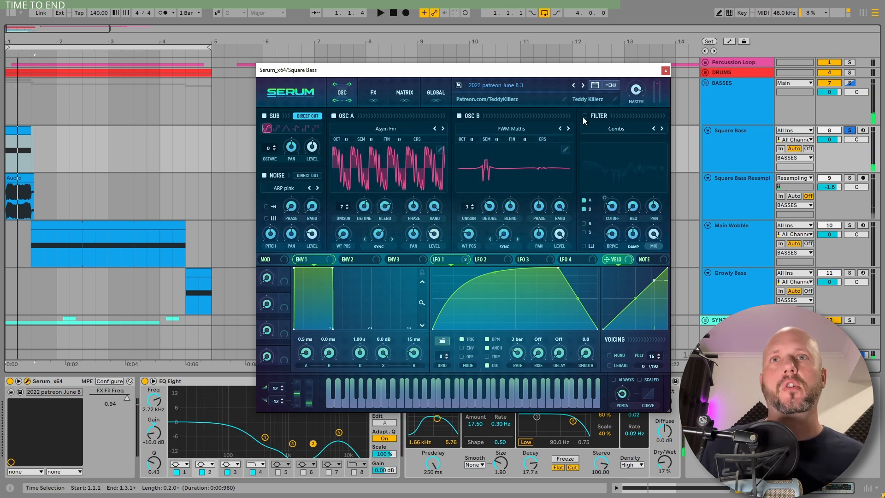
key("space")
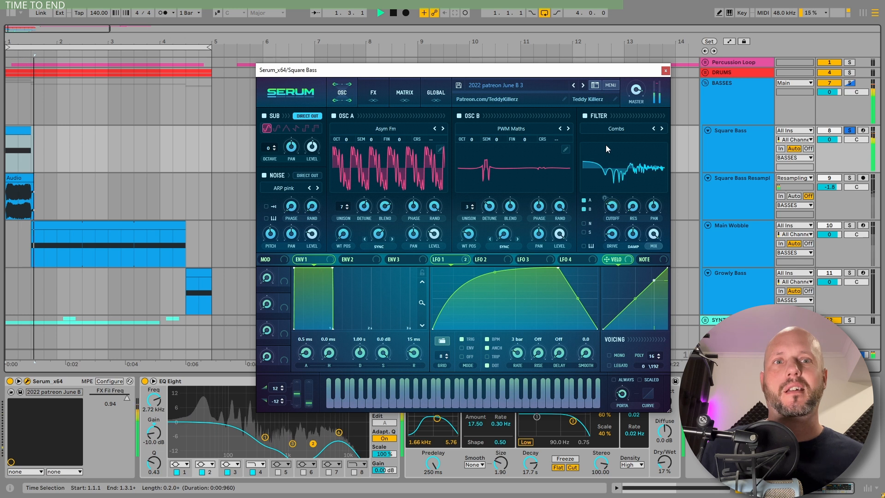
key("space")
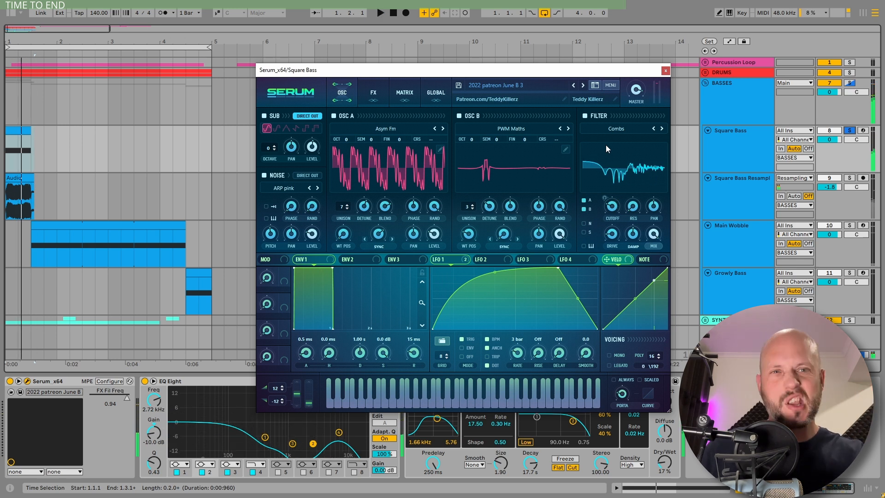
left_click(373, 92)
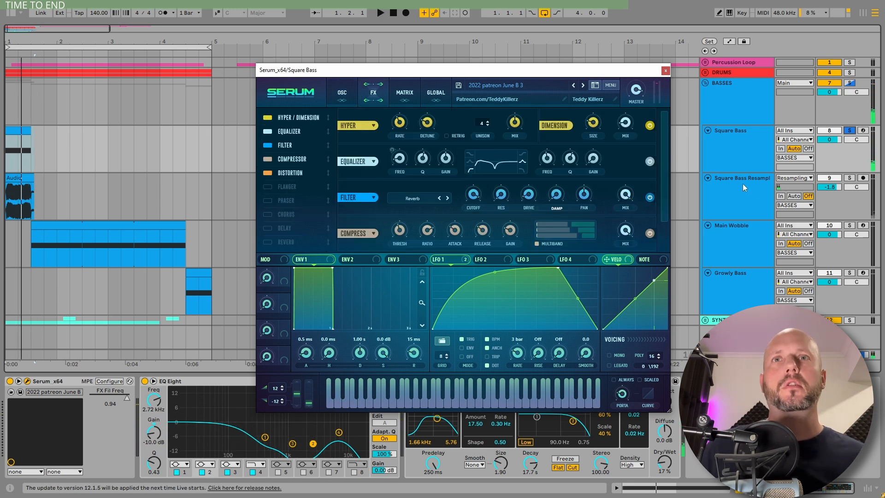
left_click_drag(665, 158, 663, 192)
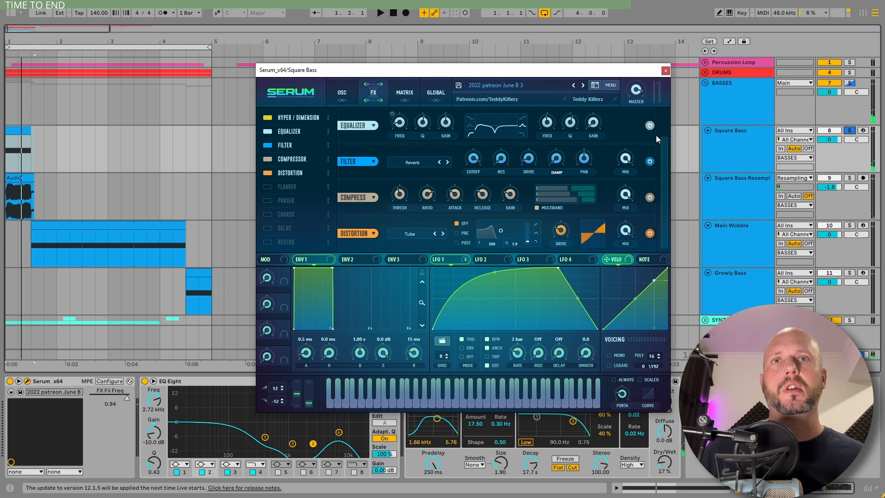
Close the Serum editor, solo Main Wobble instead of Square Bass, and play its clip
left_click(664, 71)
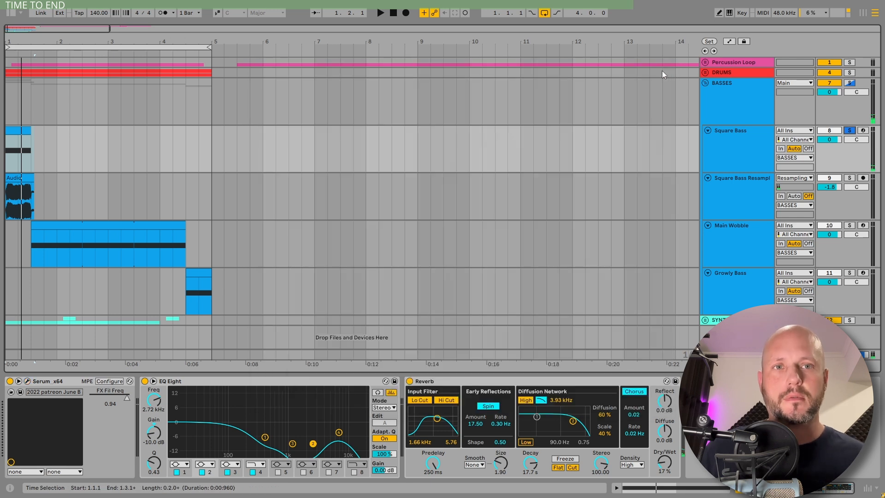
left_click(741, 240)
left_click(849, 225)
left_click(136, 223)
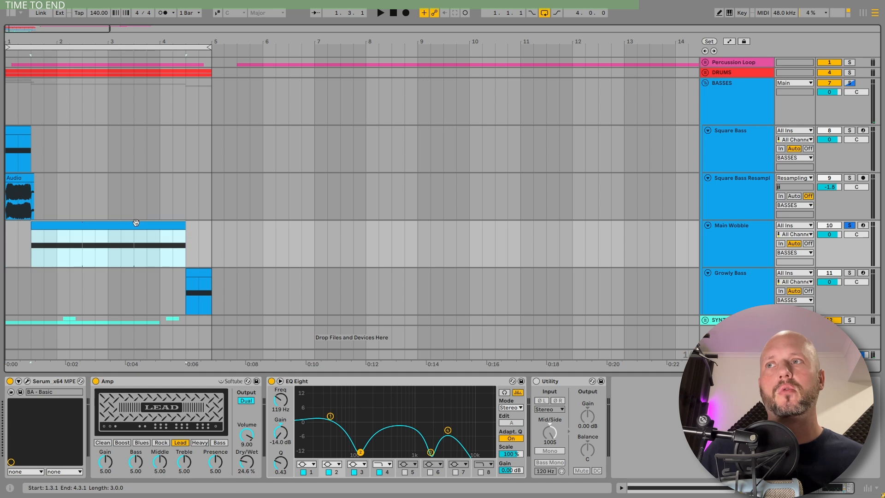
key("space")
left_click(679, 241)
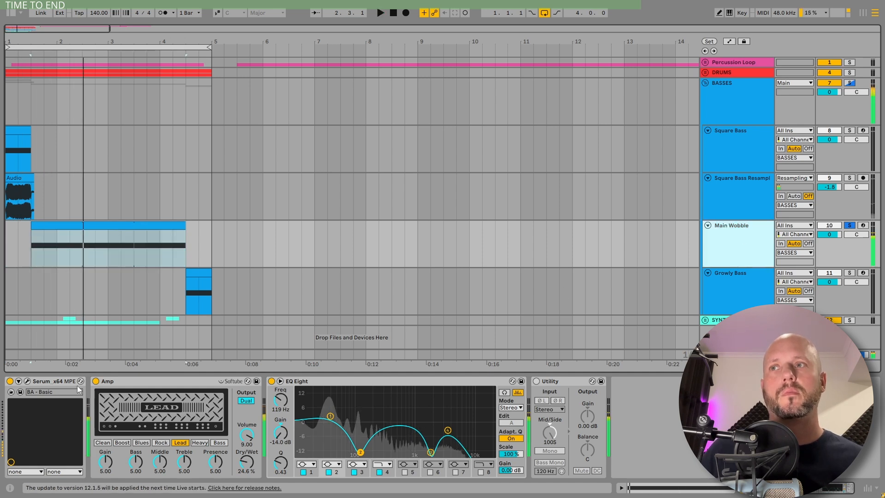
Play Main Wobble with Amp and EQ Eight bypassed, and switch both devices back on
left_click(95, 381)
left_click(148, 380)
key("space")
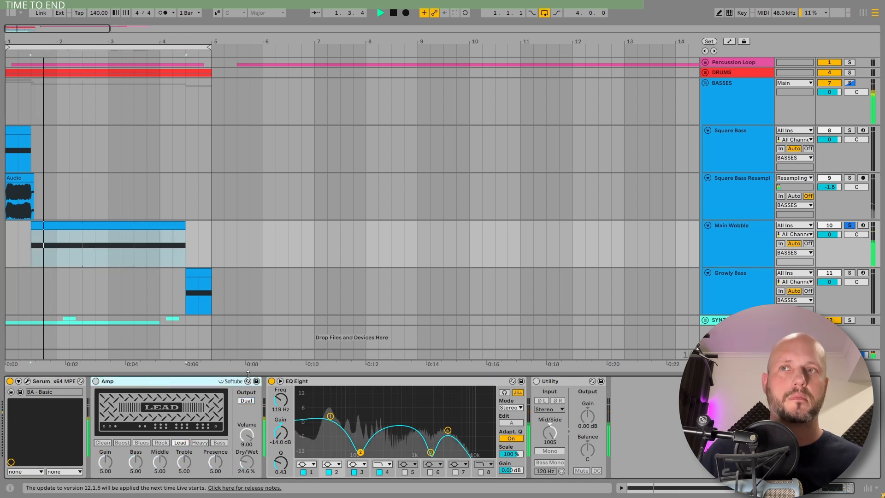
left_click(272, 381)
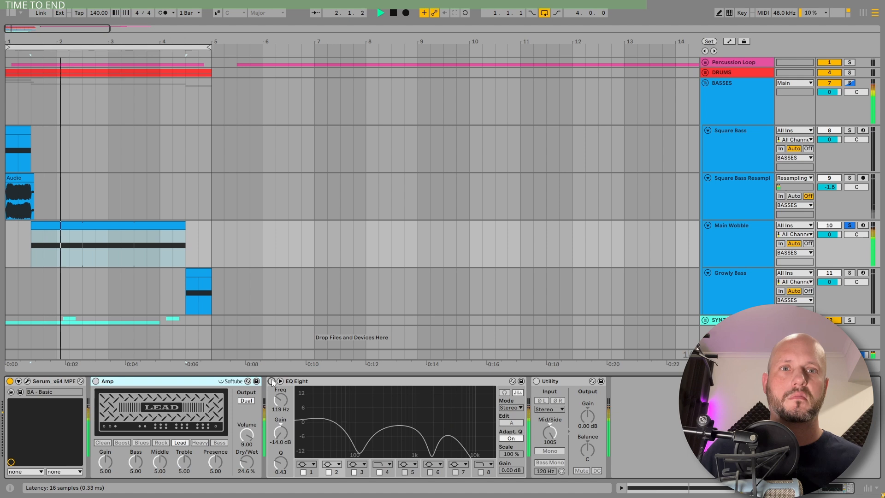
key("space")
key("space")
key("space")
key("space")
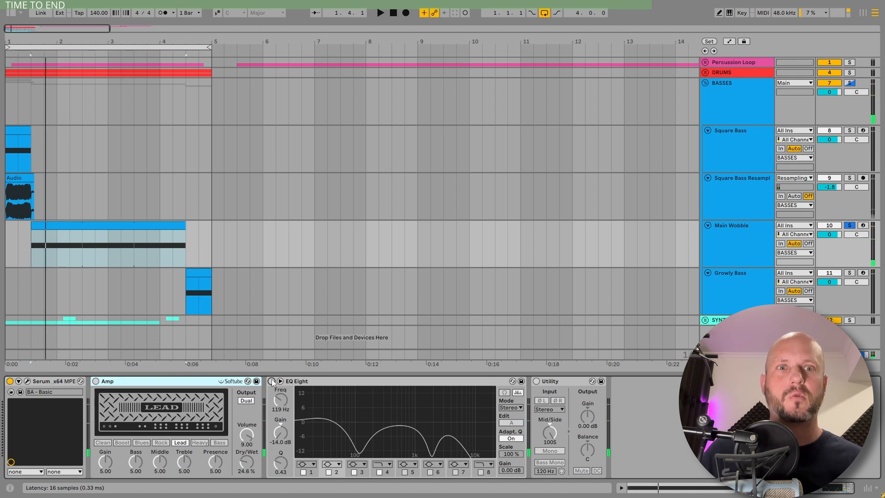
left_click(272, 382)
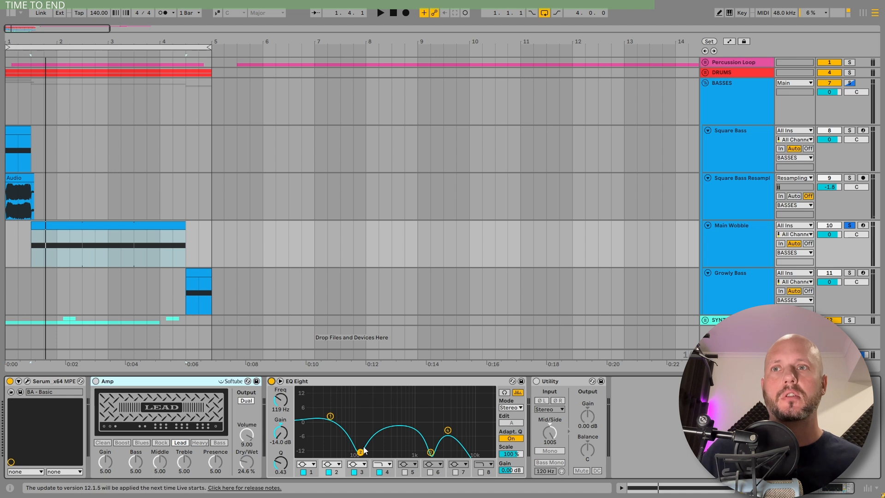
left_click(96, 381)
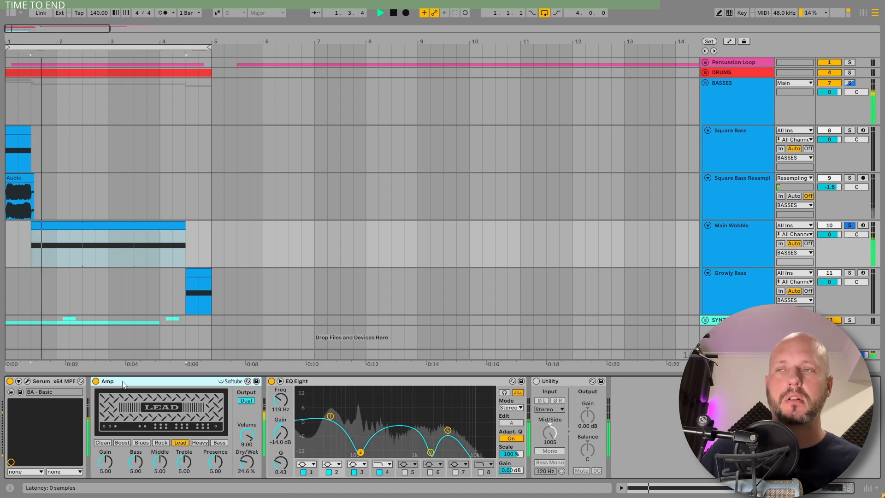
Open the Serum editor of Main Wobble, play the track and turn off the noise oscillator
left_click(27, 381)
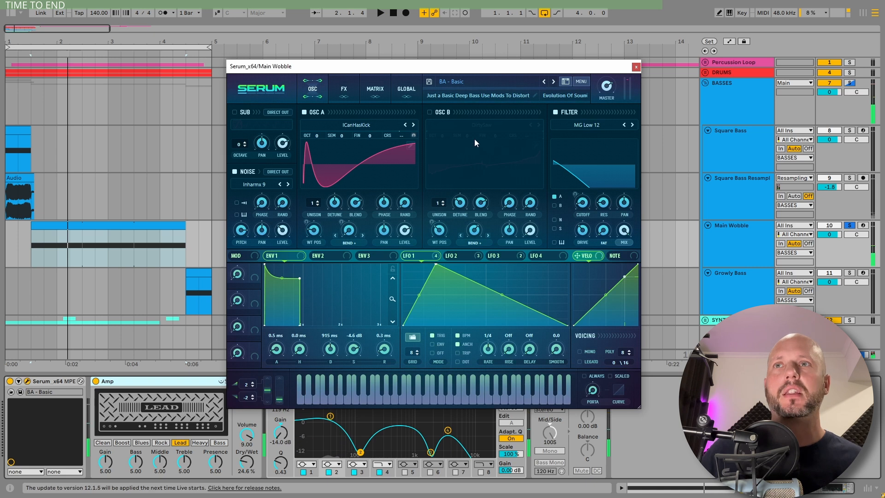
left_click_drag(458, 69, 480, 72)
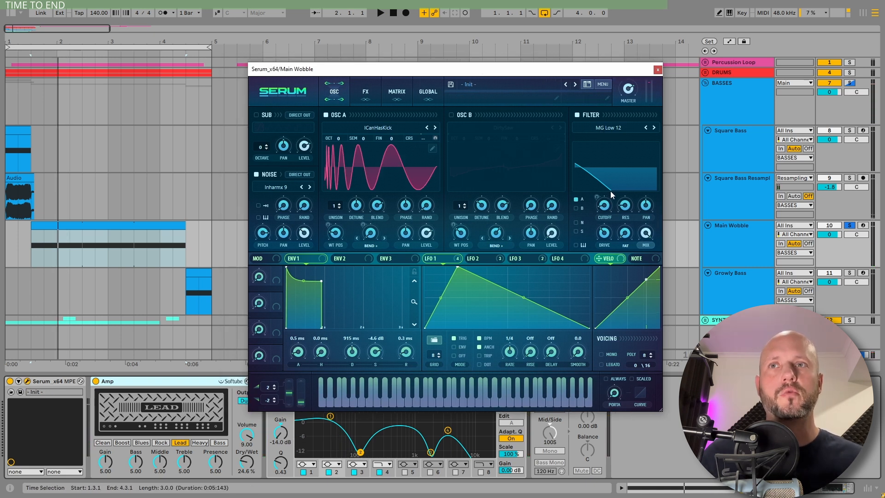
key("space")
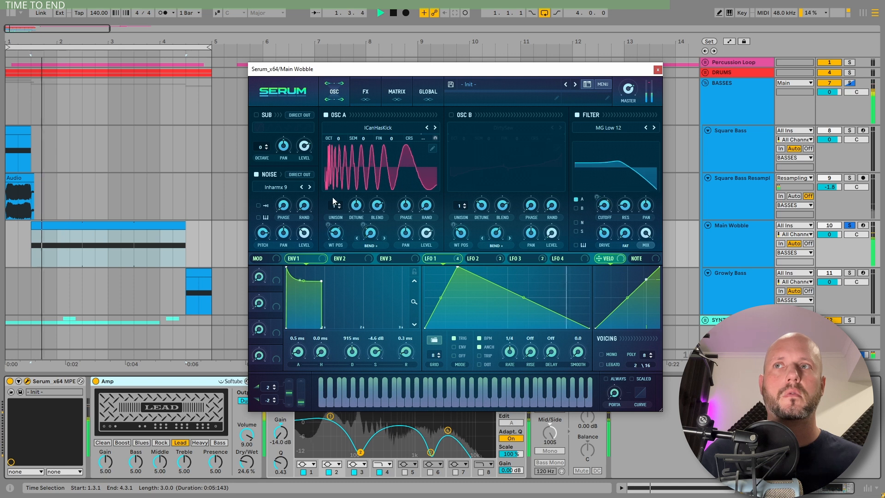
left_click(256, 175)
Turn off Serum's Filter, Distortion, Compressor, Equalizer and Phaser effects one by one while auditioning Main Wobble
left_click(365, 92)
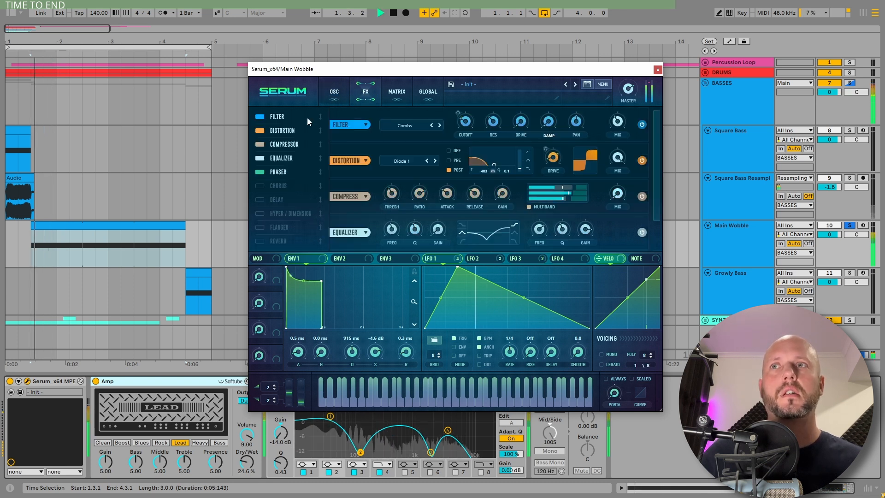
left_click(257, 117)
left_click(261, 131)
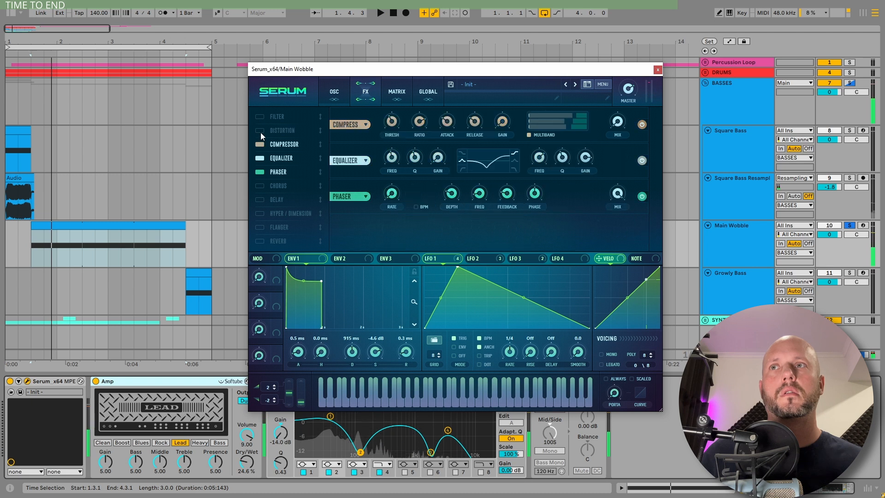
left_click(261, 145)
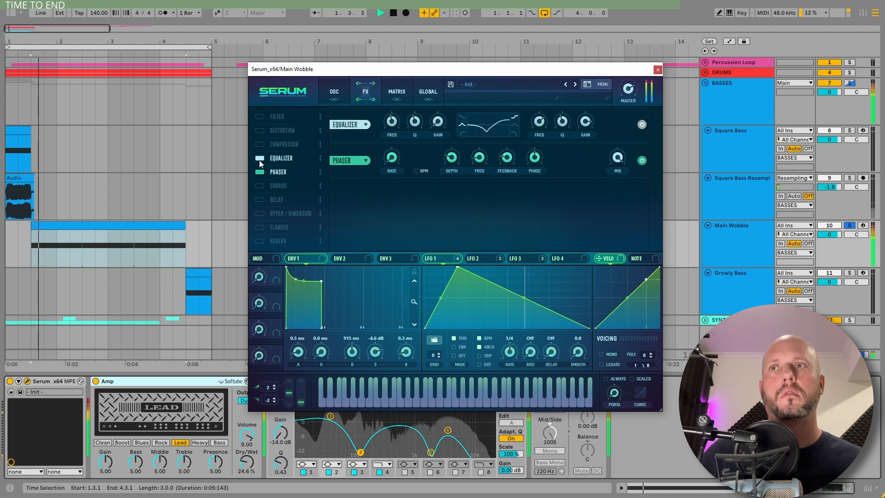
left_click(259, 159)
left_click(259, 171)
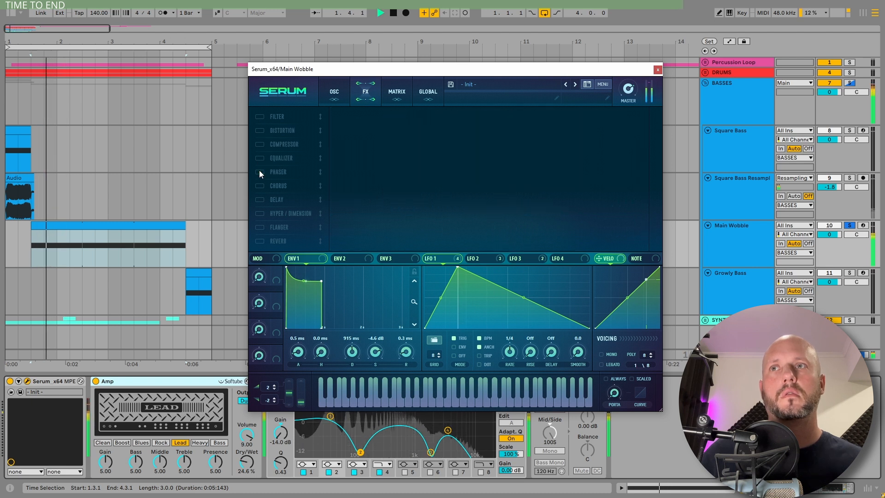
Re-enable Main Wobble's Phaser, Equalizer, Compressor, Distortion and Filter effects one by one during playback
left_click(259, 171)
left_click(257, 158)
left_click(260, 144)
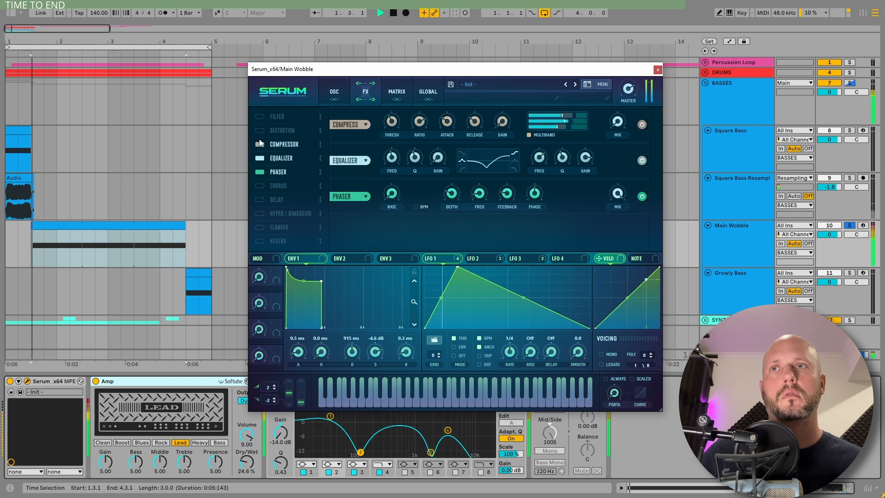
left_click(259, 129)
left_click(259, 117)
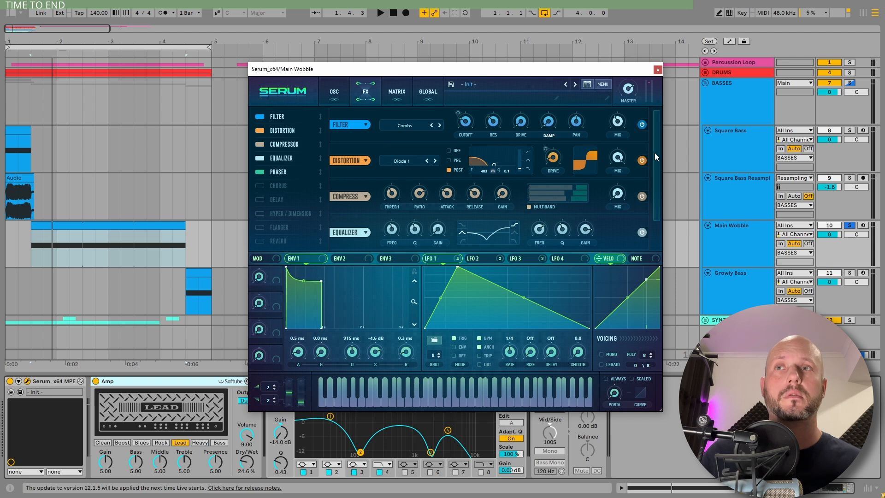
Examine Main Wobble's remaining Serum effects and the shapes and destinations of LFO 1, LFO 2 and LFO 3
left_click_drag(656, 156, 655, 194)
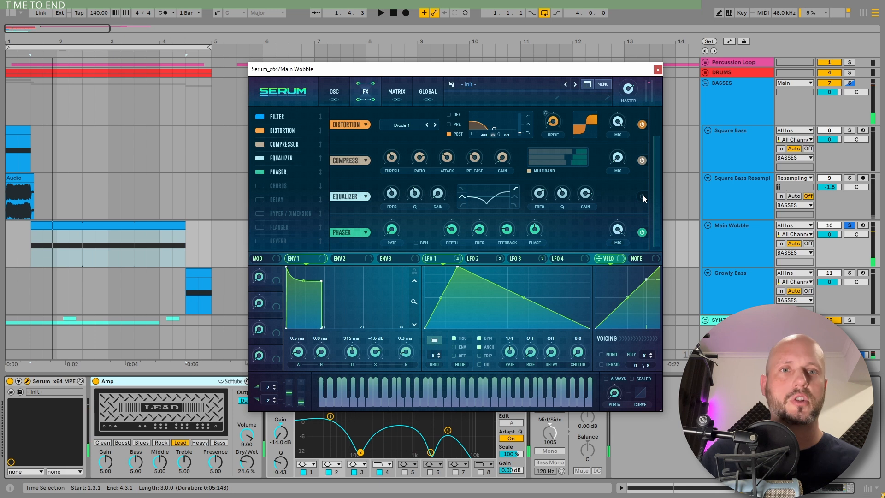
left_click(642, 196)
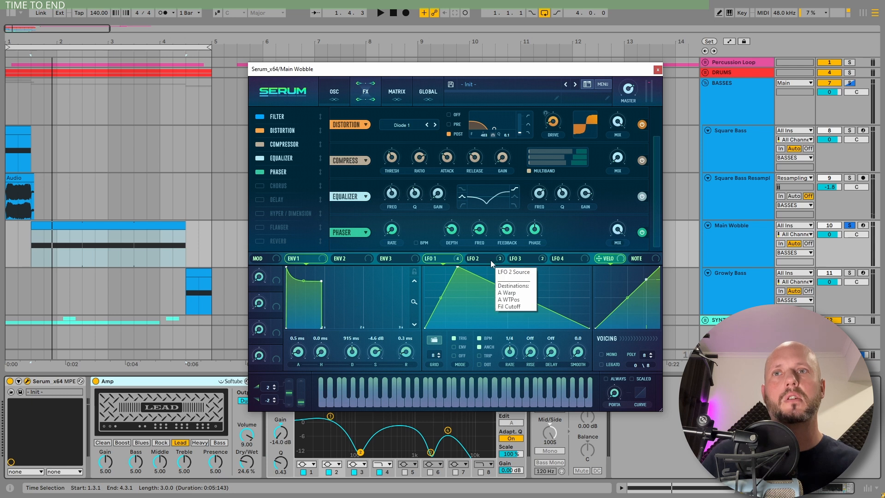
left_click(475, 258)
left_click(333, 91)
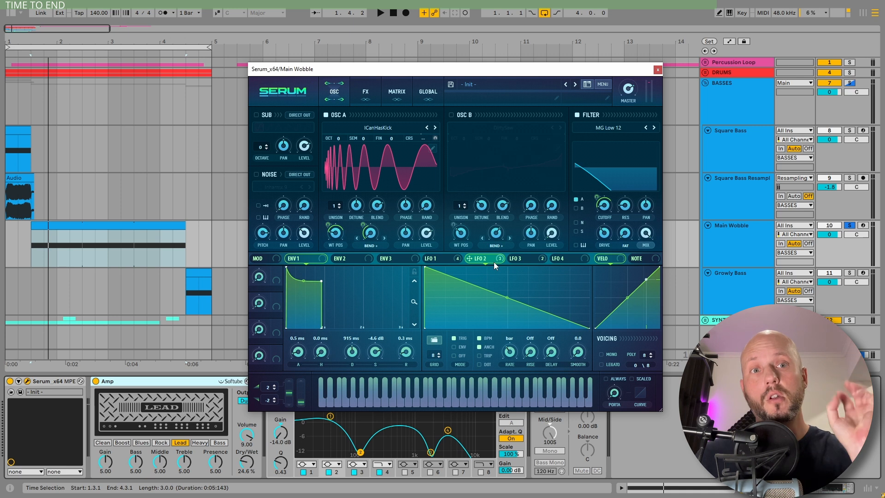
left_click(441, 258)
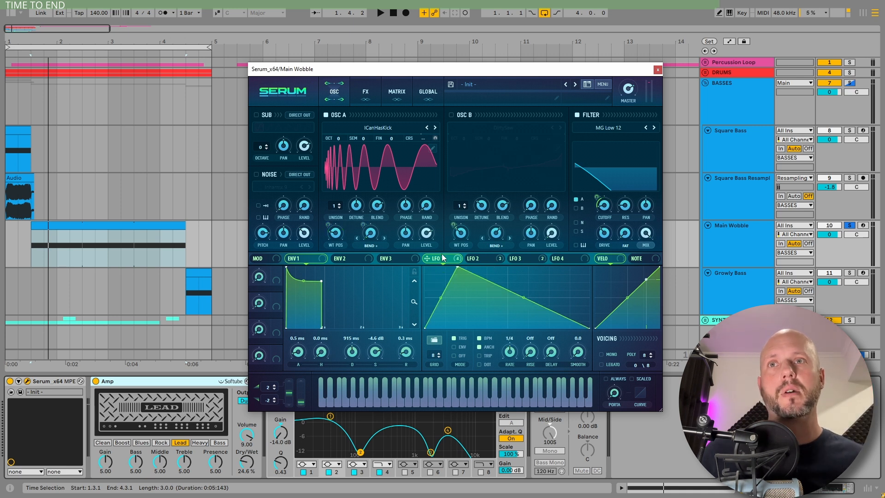
left_click(481, 258)
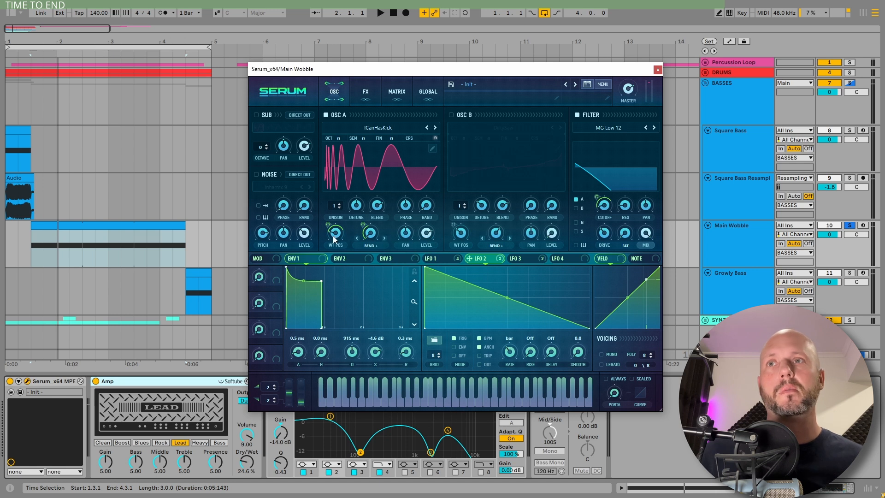
left_click(523, 258)
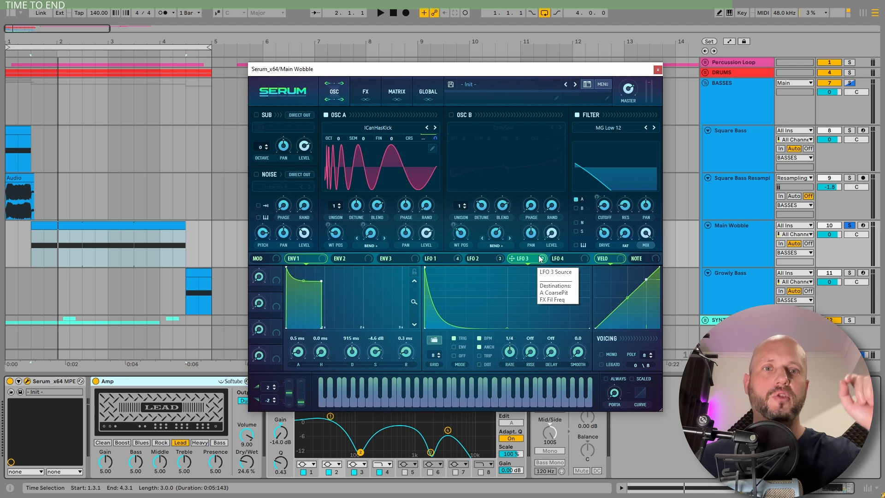
Compare Main Wobble with all LFO 3 destinations bypassed and active, leaving them activated
key("space")
right_click(542, 258)
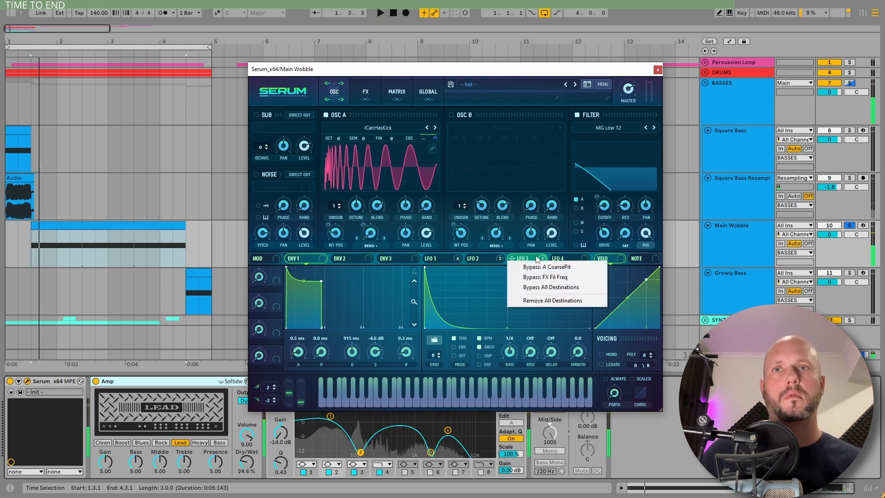
left_click(553, 395)
right_click(534, 259)
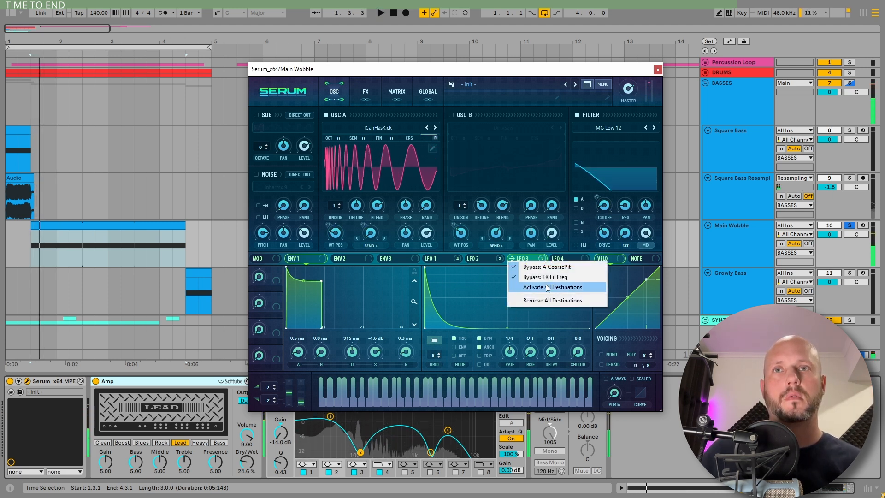
left_click(548, 288)
Hide the Serum editor and solo Growly Bass in place of Main Wobble
key("ctrl+alt+p")
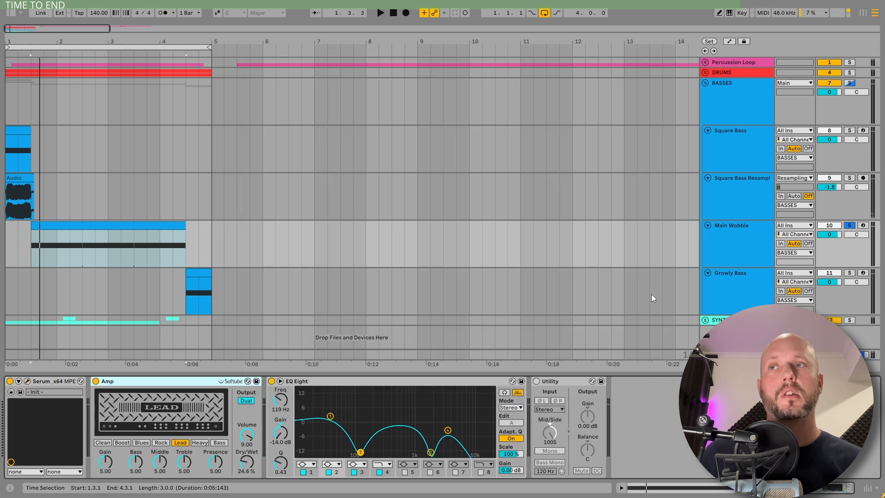
left_click(840, 286)
left_click(849, 272)
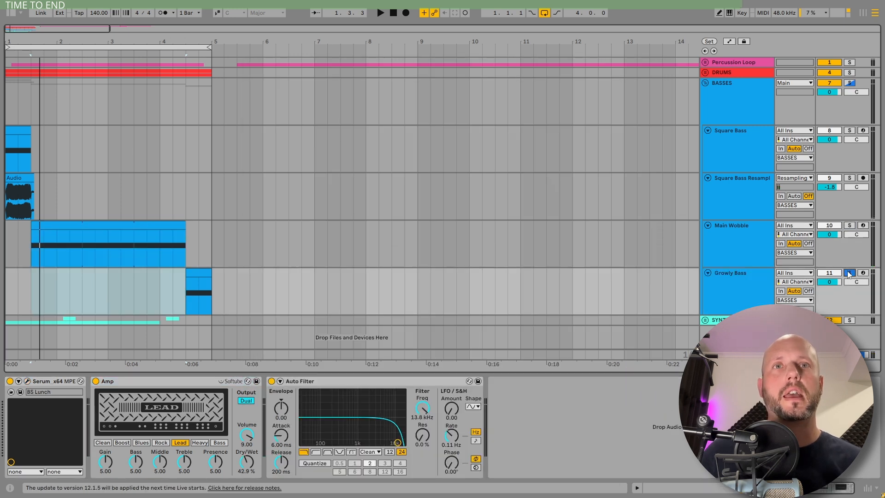
Audition the Growly Bass clip and compare it with the Amp bypassed and active, leaving the Amp enabled
left_click(207, 283)
key("space")
left_click(713, 289)
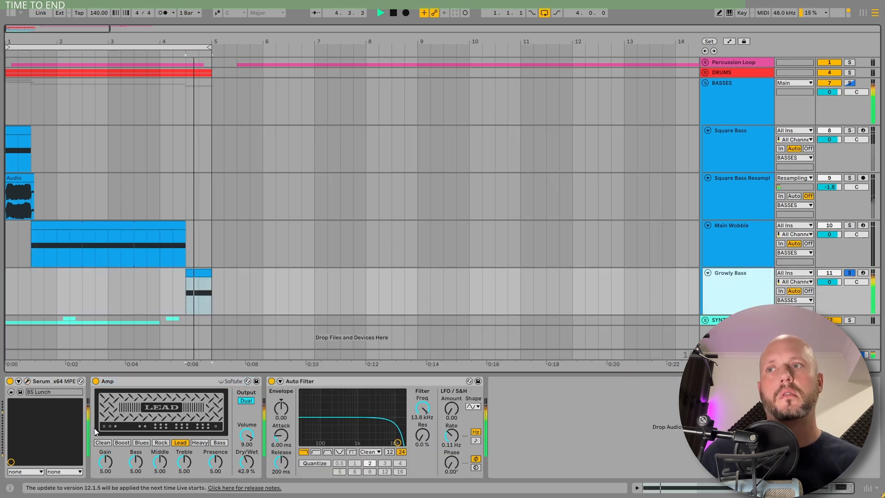
key("space")
left_click(96, 381)
key("space")
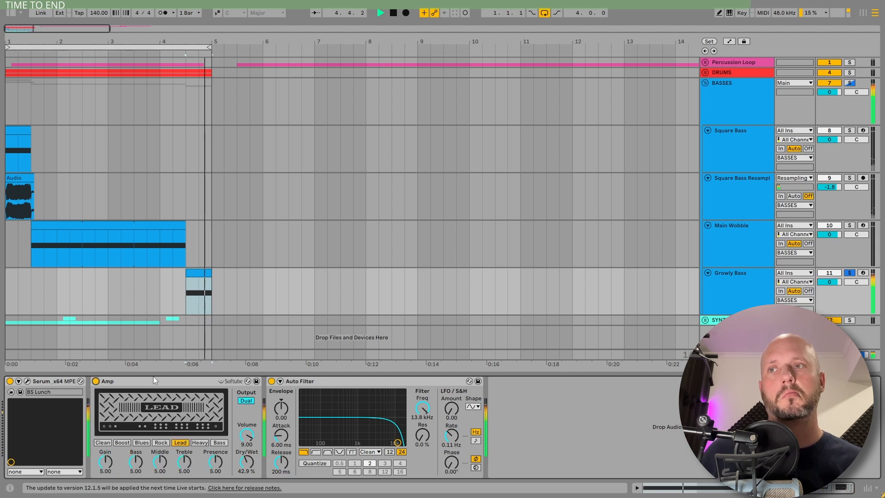
key("space")
left_click(95, 381)
Open Growly Bass's Serum editor and compare the sound with the Noise oscillator off and on, leaving it enabled
left_click(28, 381)
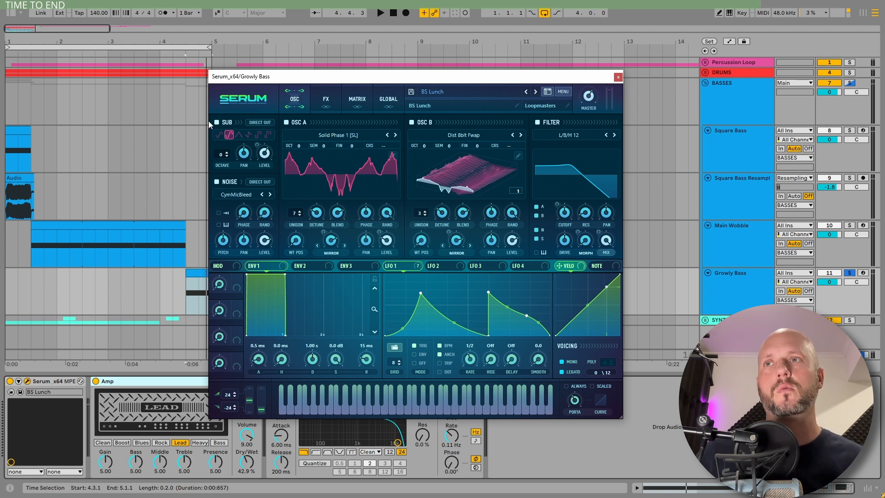
left_click(216, 182)
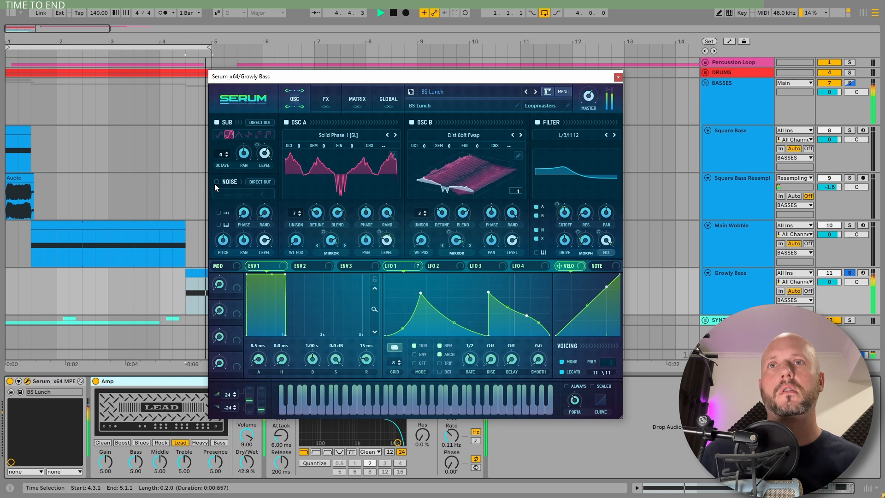
key("space")
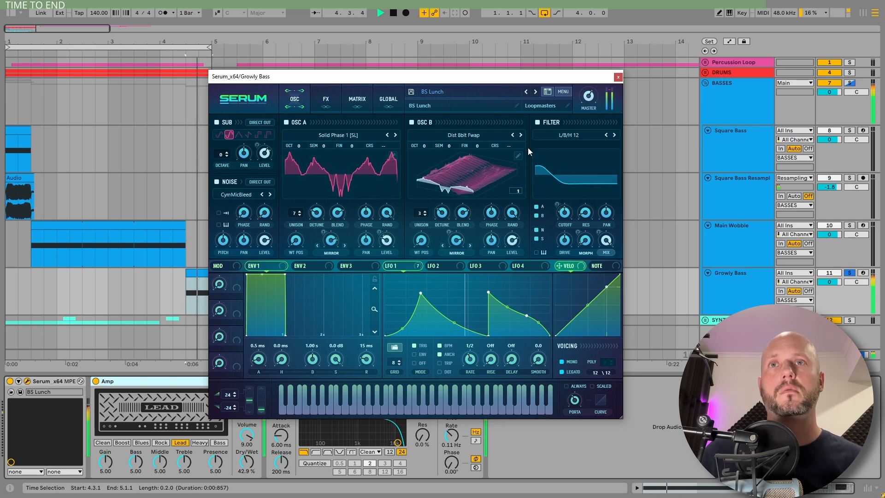
key("space")
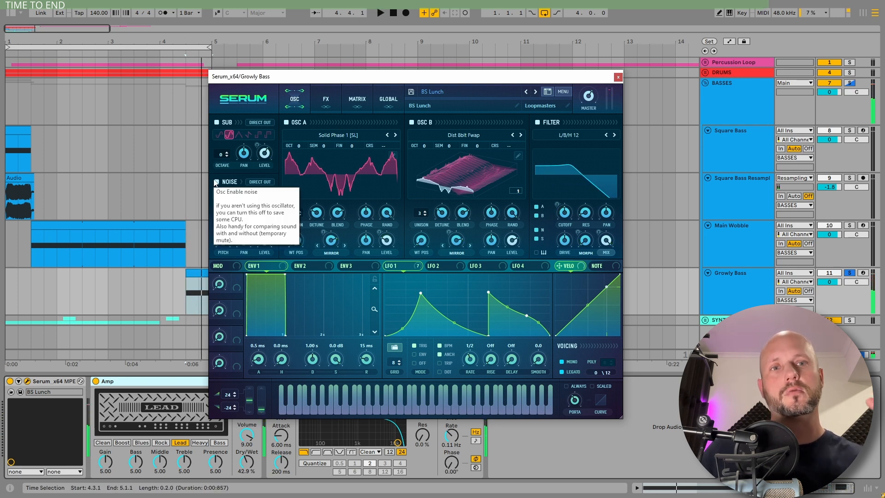
Compare Growly Bass with Serum's L/B/H 12 filter off and on, leaving it enabled, and examine its Morph movement during playback
left_click(537, 123)
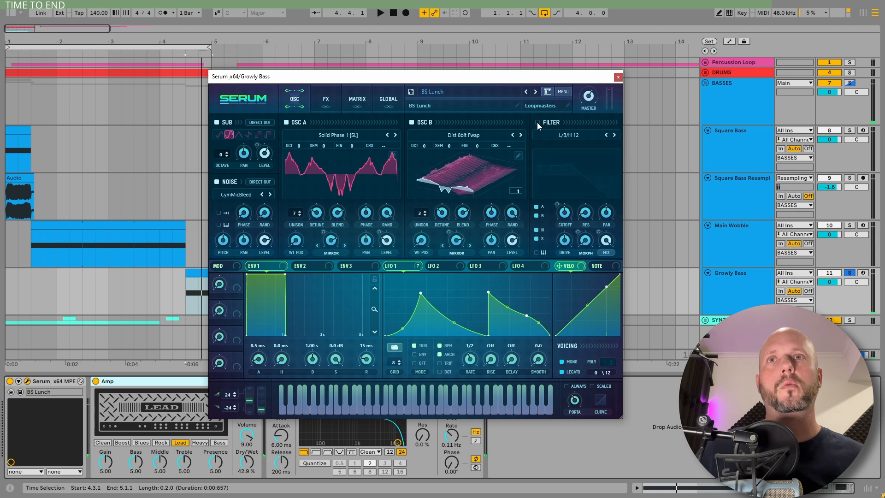
key("space")
left_click(537, 122)
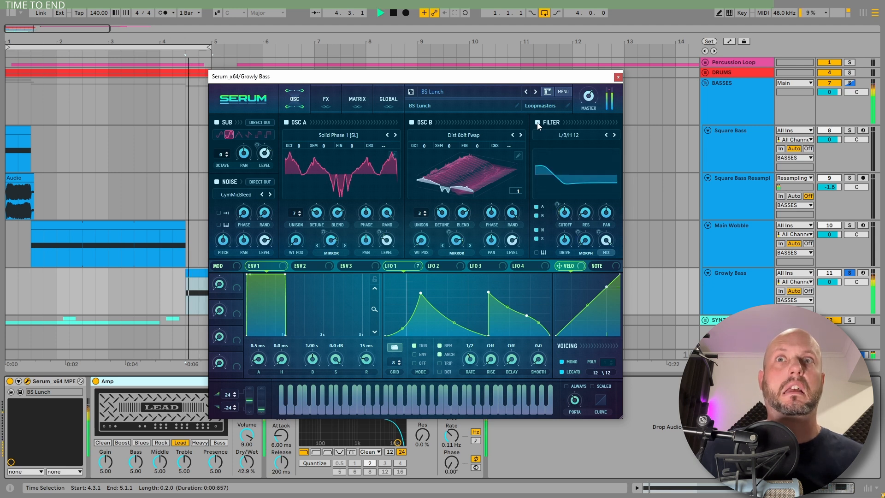
key("space")
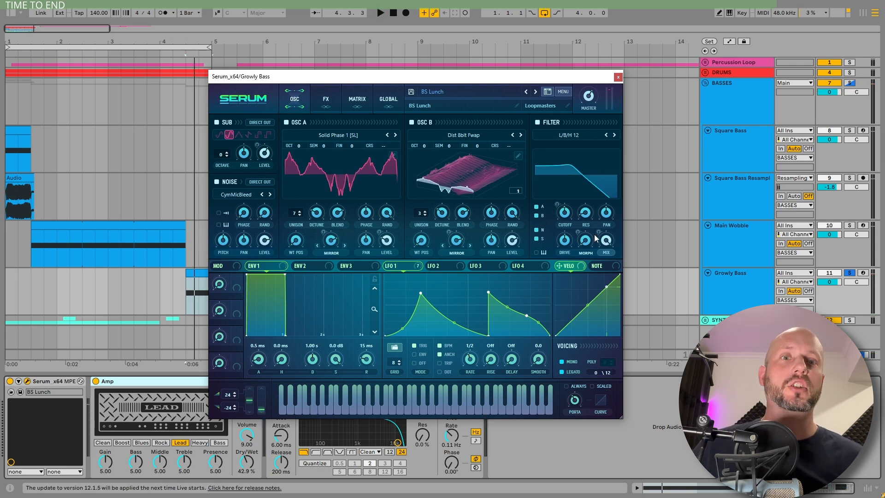
key("space")
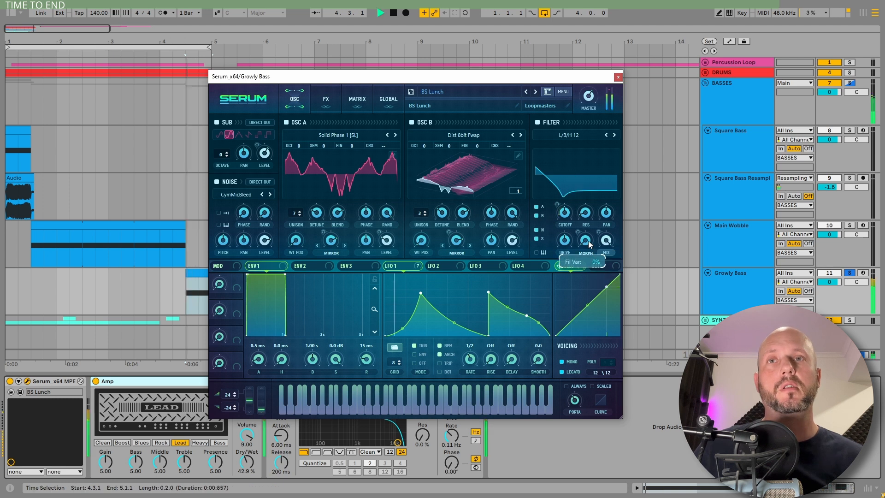
key("space")
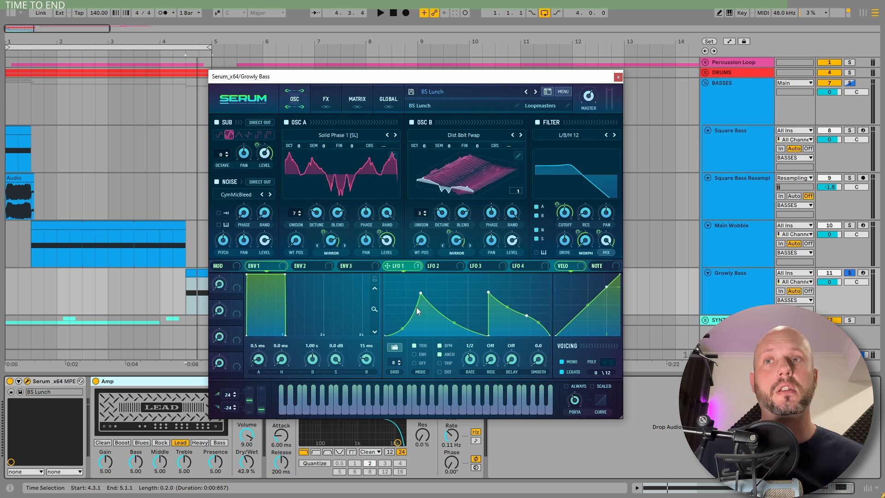
Shift the first peak of Serum's LFO 1 curve slightly later in the cycle and audition the bass
mouse_move(420, 293)
left_mouse_down()
mouse_move(425, 275)
mouse_move(421, 297)
mouse_move(431, 294)
left_mouse_up()
key("space")
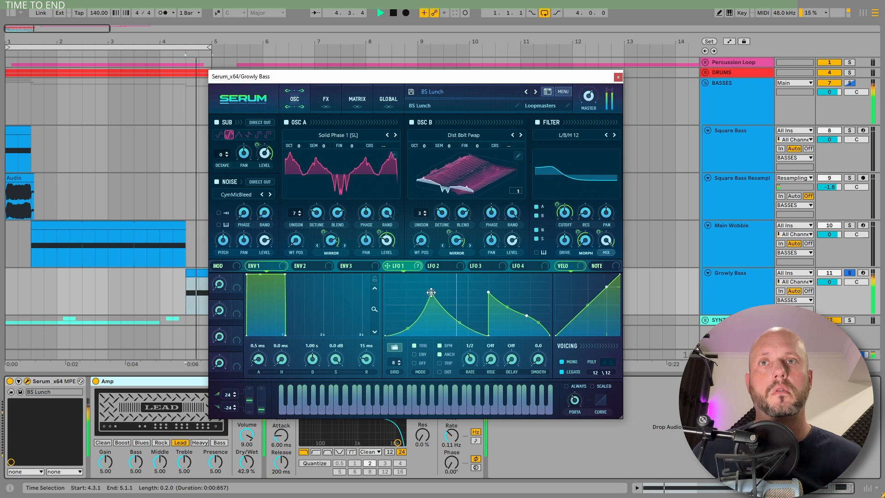
key("space")
Try the MG Low 24 filter type in Growly Bass's Serum and audition it
left_click(565, 134)
mouse_move(571, 145)
left_click(627, 177)
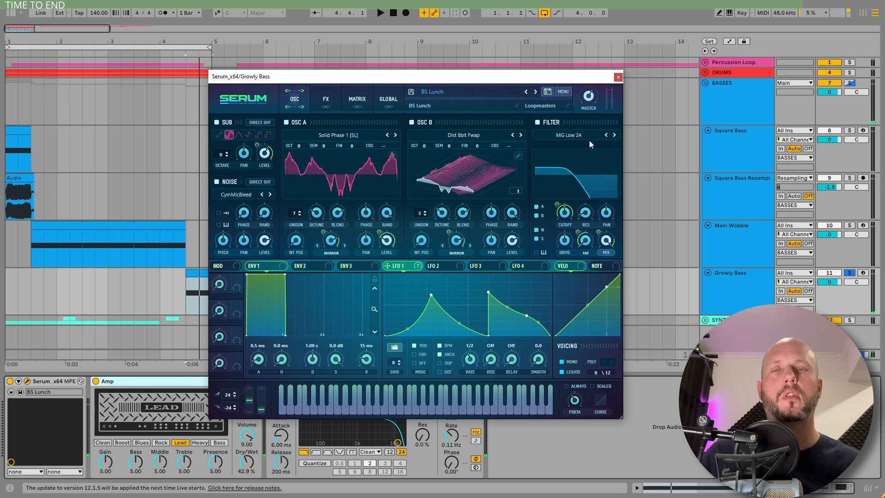
key("space")
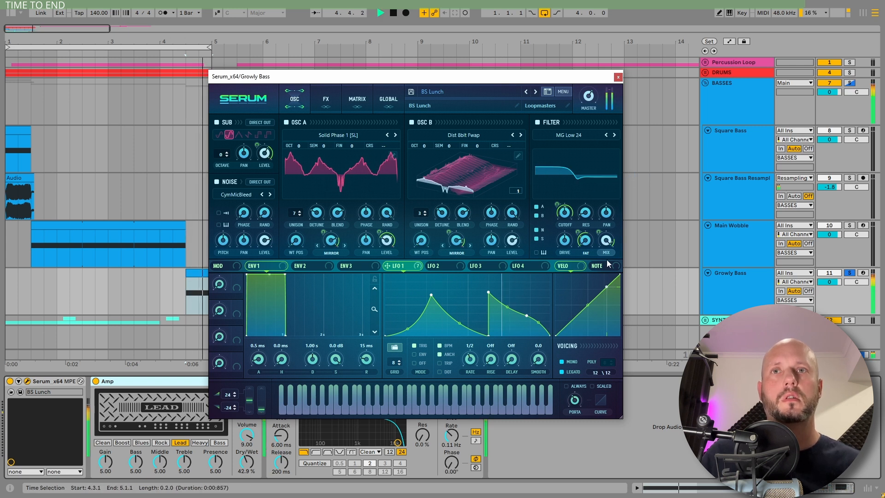
key("space")
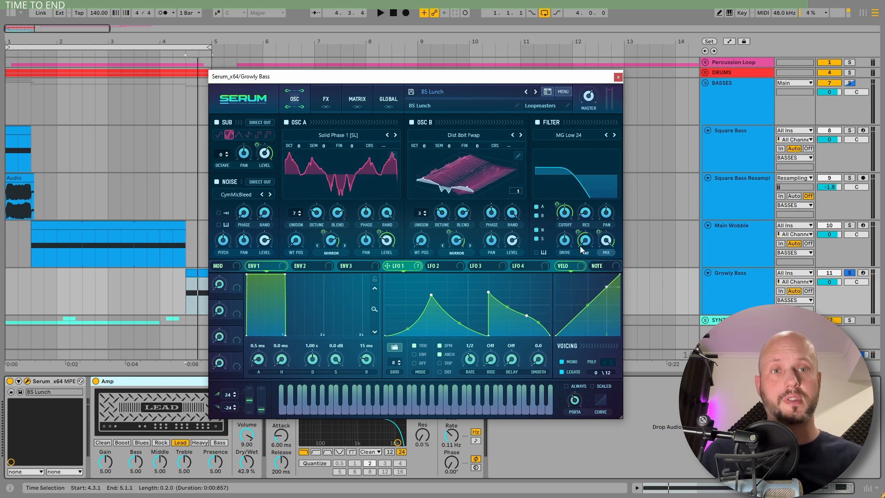
Set Growly Bass's Serum filter type to B/P/N 24 and audition the result
left_click(558, 135)
left_click(633, 361)
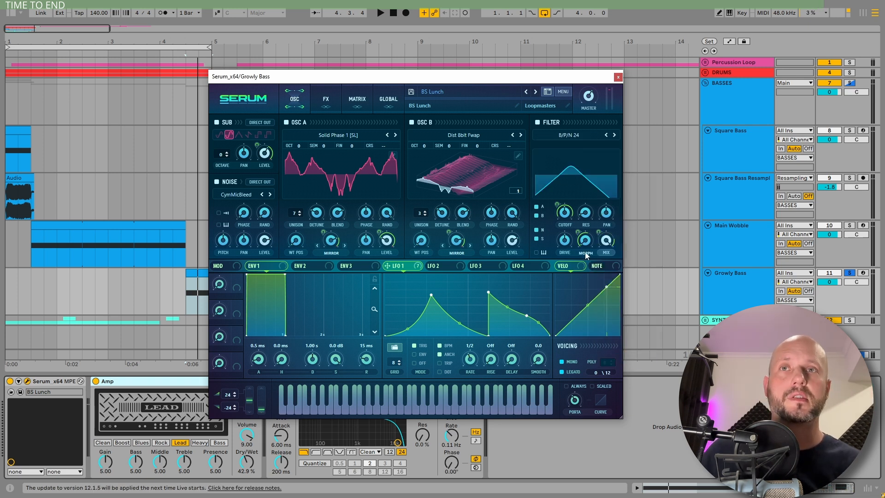
key("space")
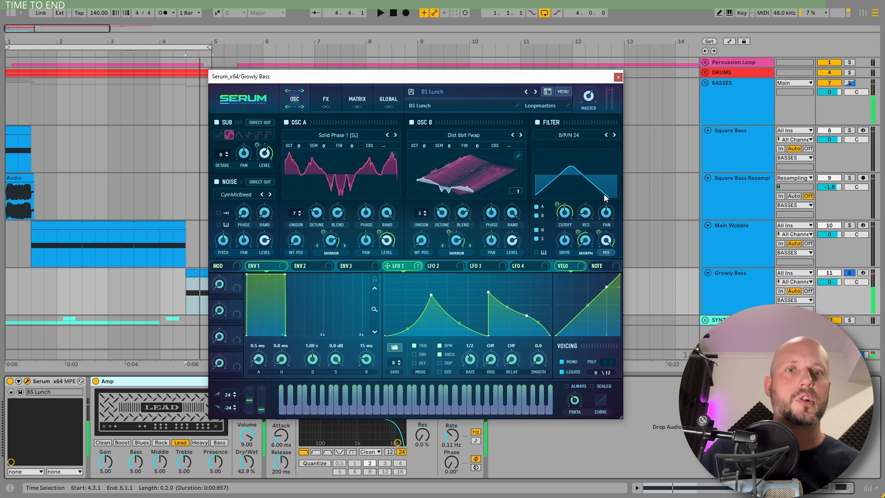
Examine Growly Bass's Serum effects and compare the sound with the Peak 12 Filter effect off and on, leaving it enabled
left_click(326, 100)
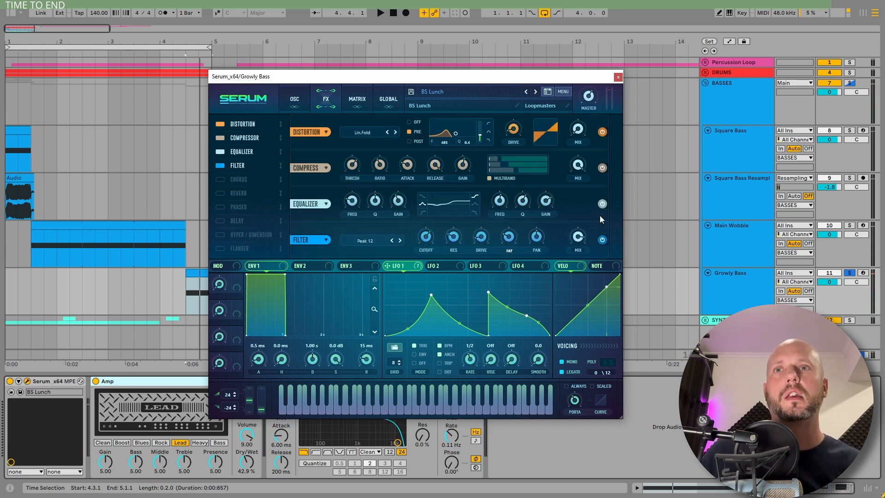
left_click(221, 166)
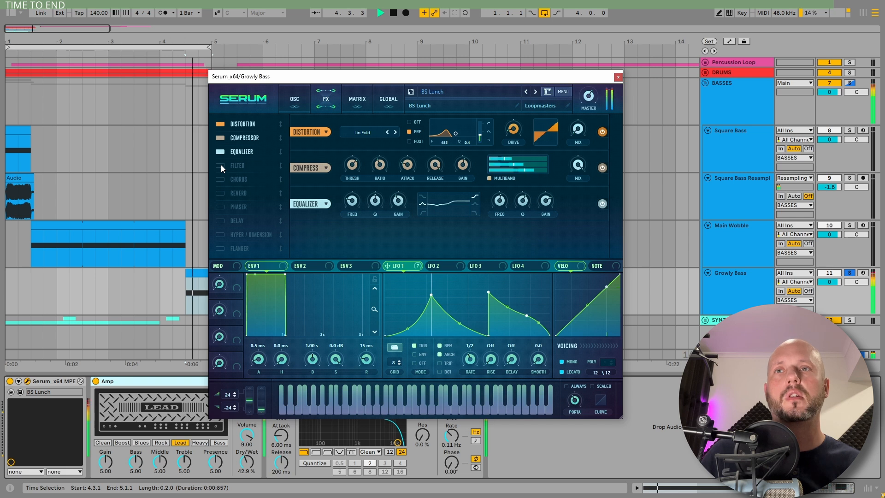
left_click(221, 166)
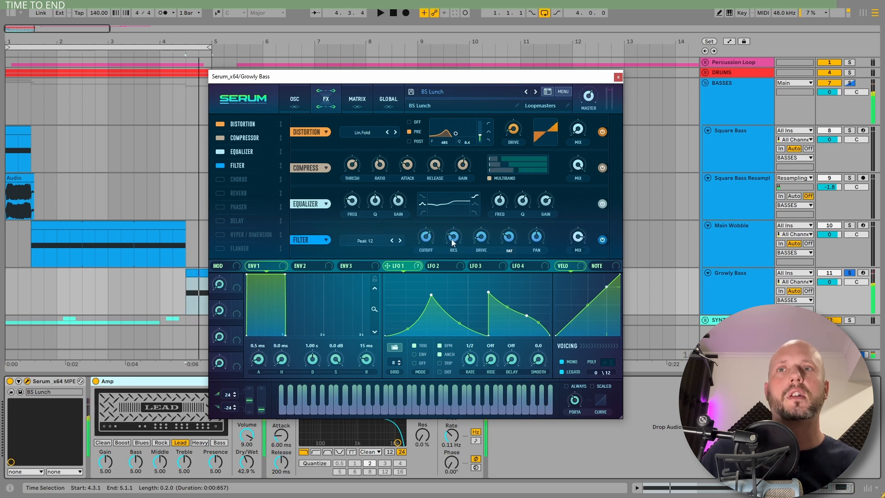
mouse_move(428, 237)
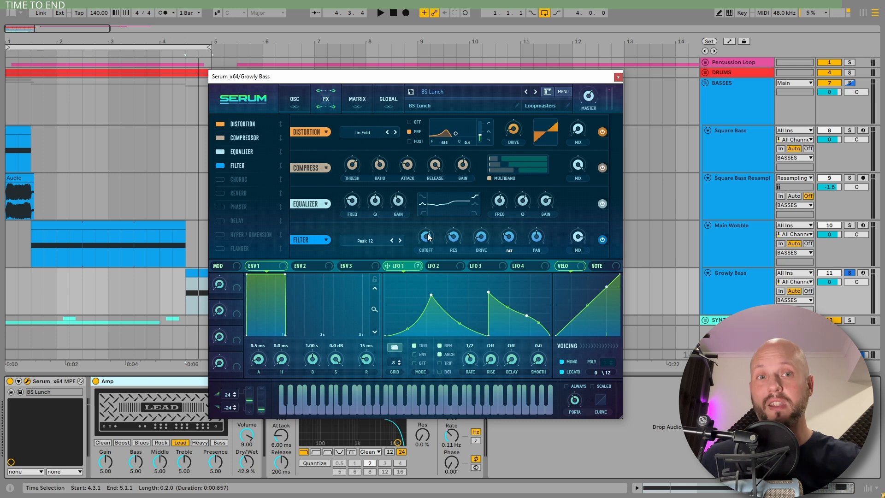
Hide the Serum editor and lower Growly Bass's Auto Filter frequency to 10.9 kHz while auditioning the device
key("ctrl+alt+p")
left_click(435, 380)
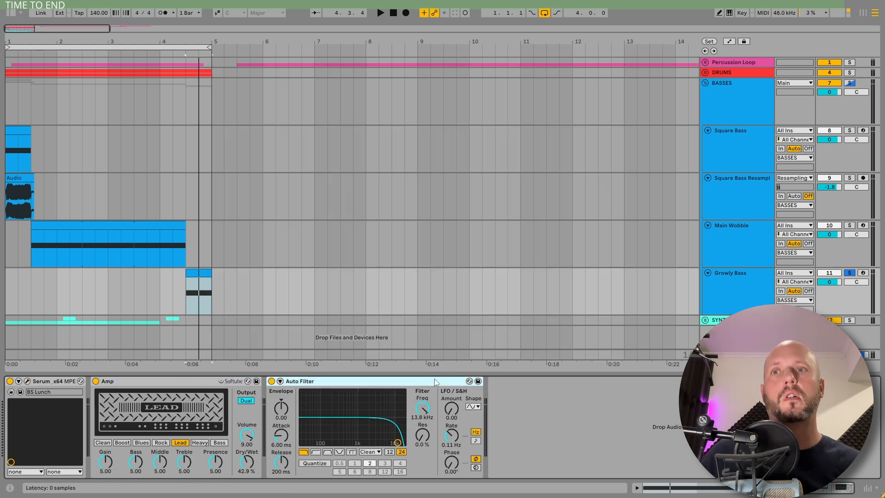
left_click(153, 383)
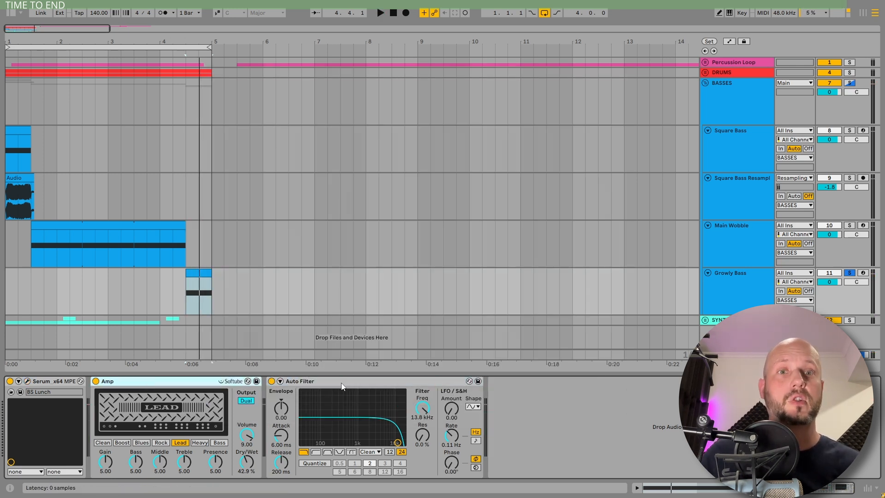
key("space")
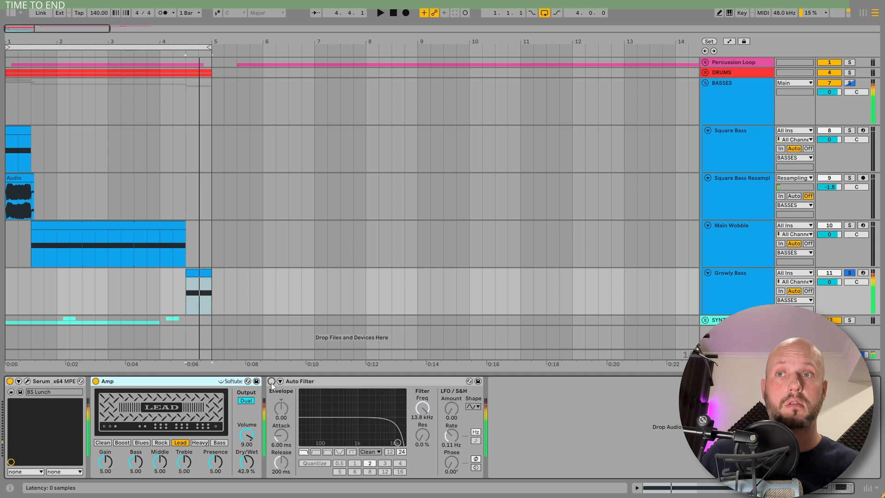
left_click_drag(318, 405, 326, 424)
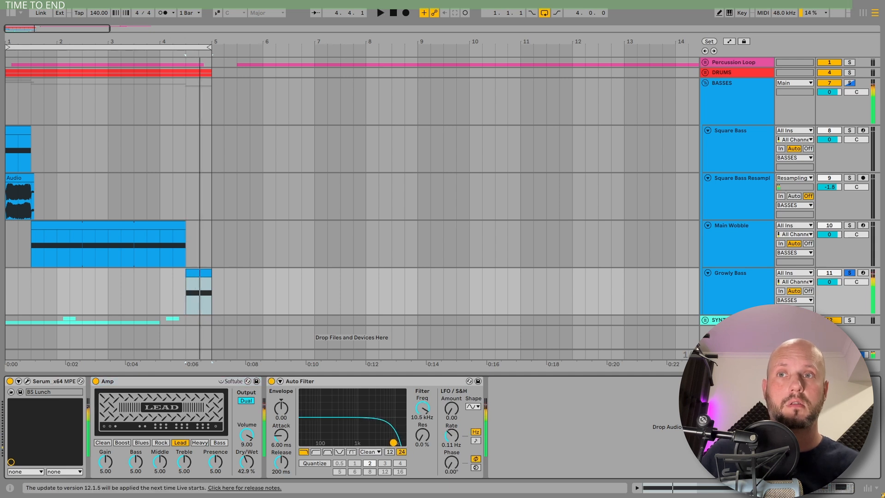
key("space")
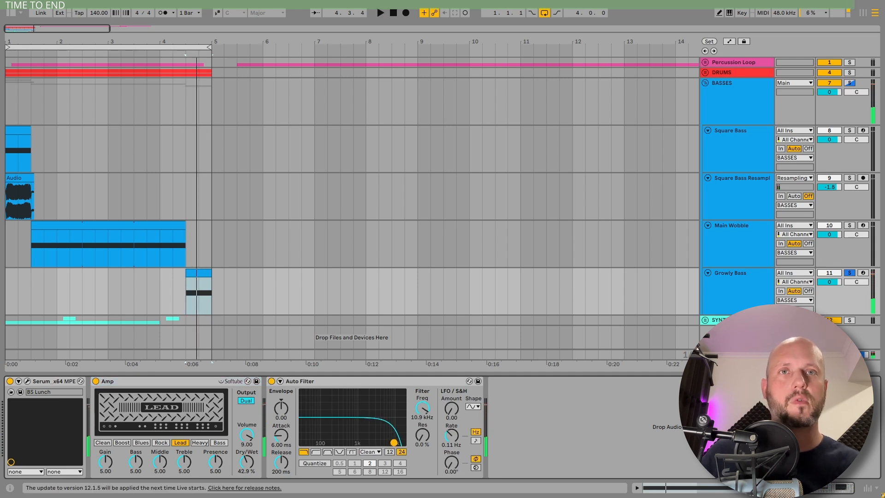
Fold the BASSES group and select the four-bar loop region starting at bar 1
left_click(722, 83)
left_click(705, 82)
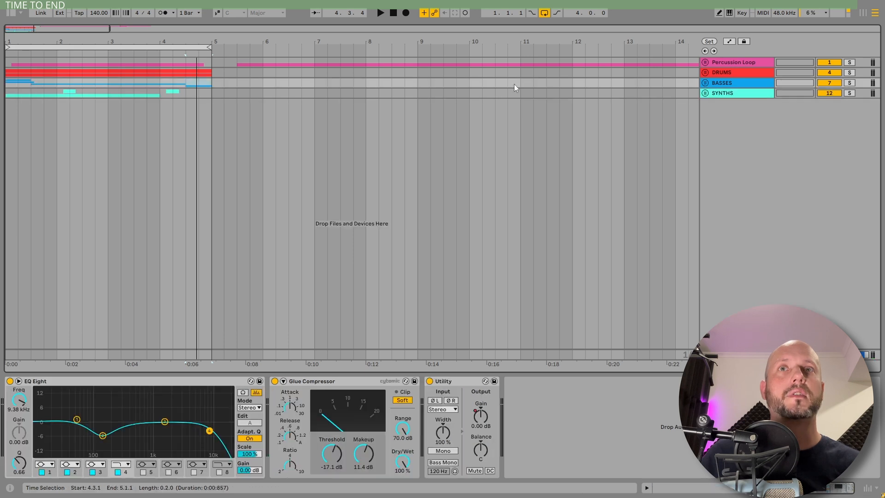
left_click(83, 45)
key("plus")
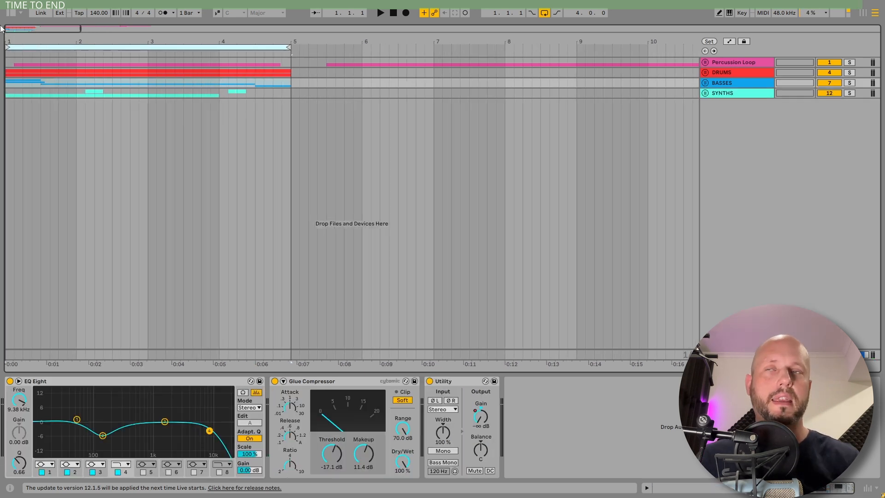
Solo the Percussion Loop group, audition it, and unfold it to show its Serum and Serum Resample FX tracks
left_click(849, 63)
key("space")
left_click(704, 61)
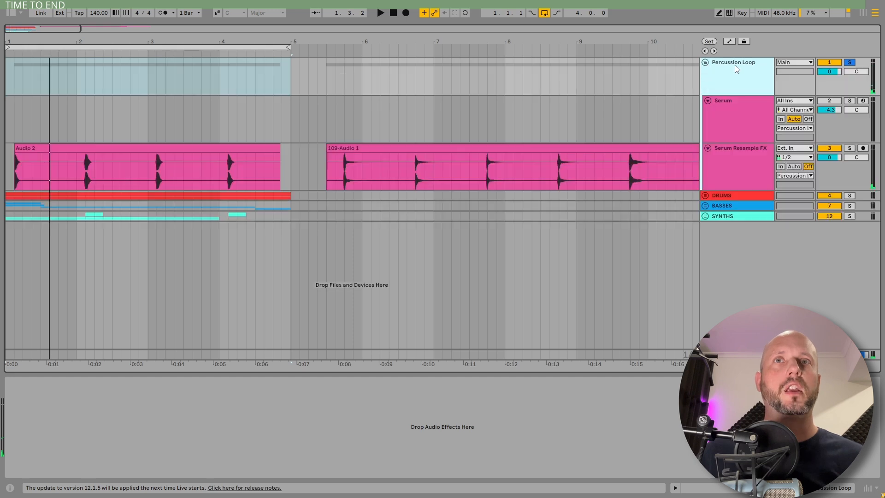